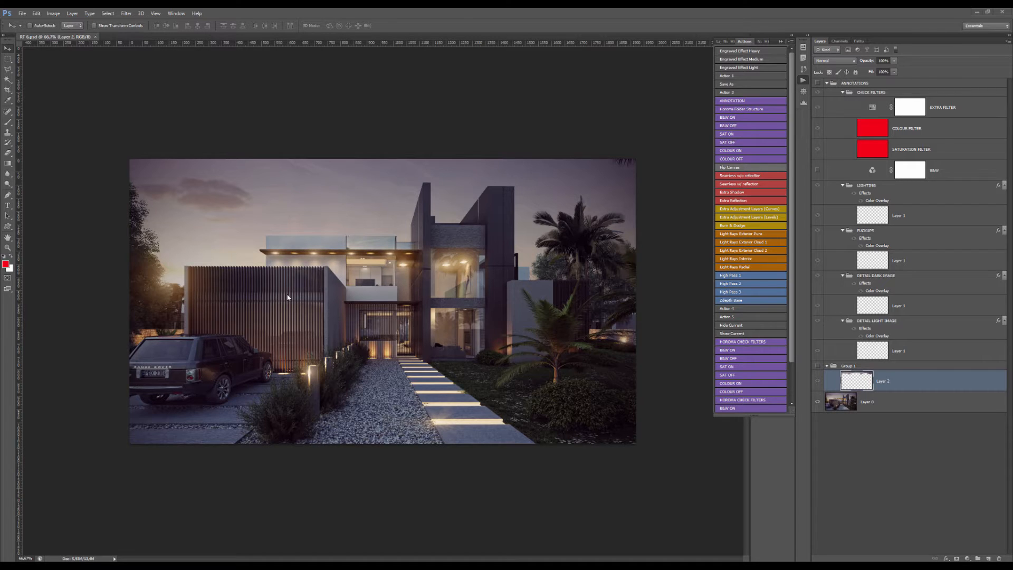
- Examine the dusk house render's composition, both as a whole and in close-up
scroll(287, 298, up, 5)
scroll(301, 260, down, 6)
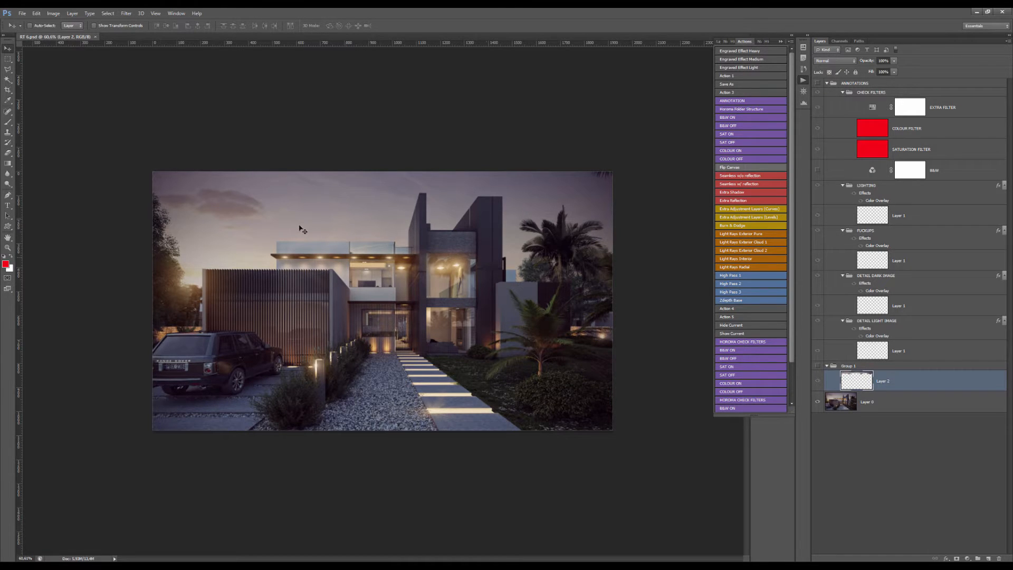
scroll(340, 290, up, 3)
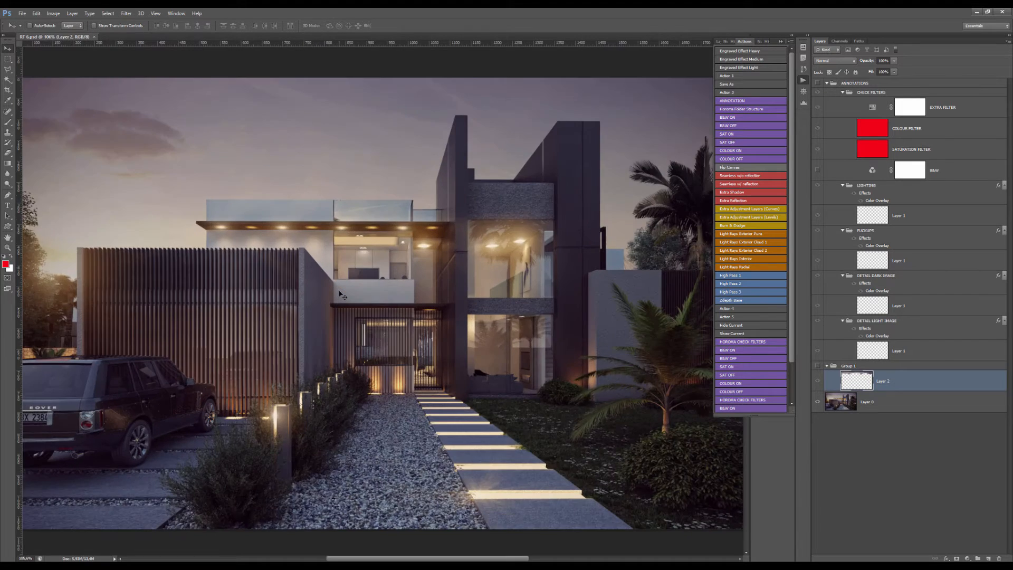
scroll(340, 289, down, 2)
scroll(345, 299, up, 3)
key(Tab)
scroll(346, 301, down, 3)
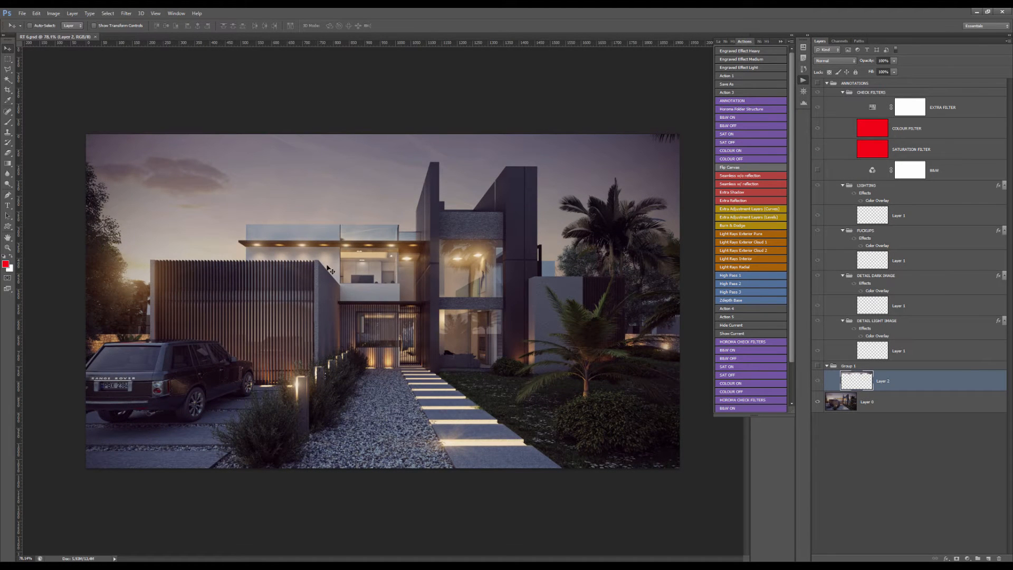
scroll(331, 270, down, 5)
- Extend the canvas above the house to a height of 1250 px with the Crop tool and show Group 1
key(c)
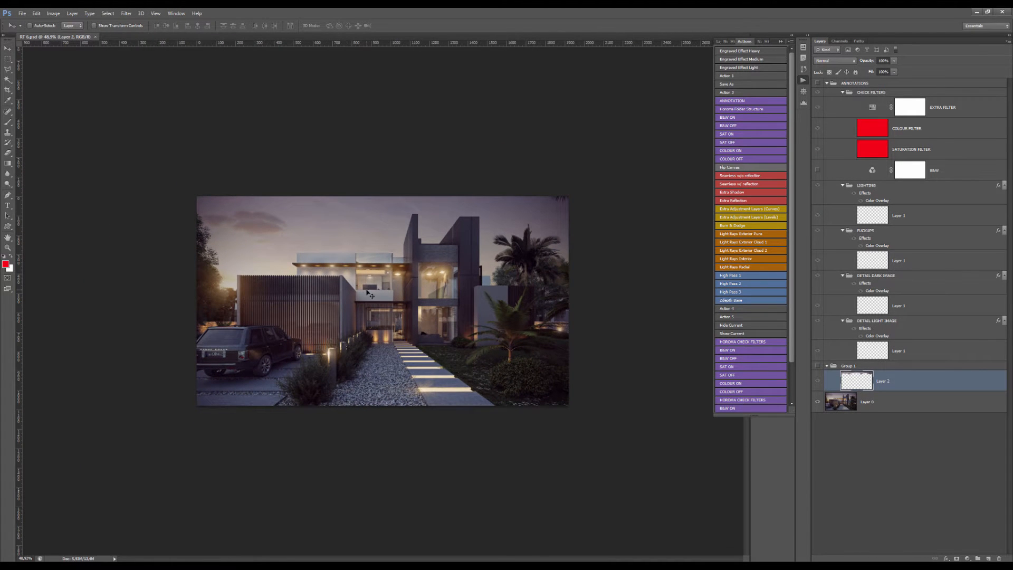
scroll(399, 243, up, 1)
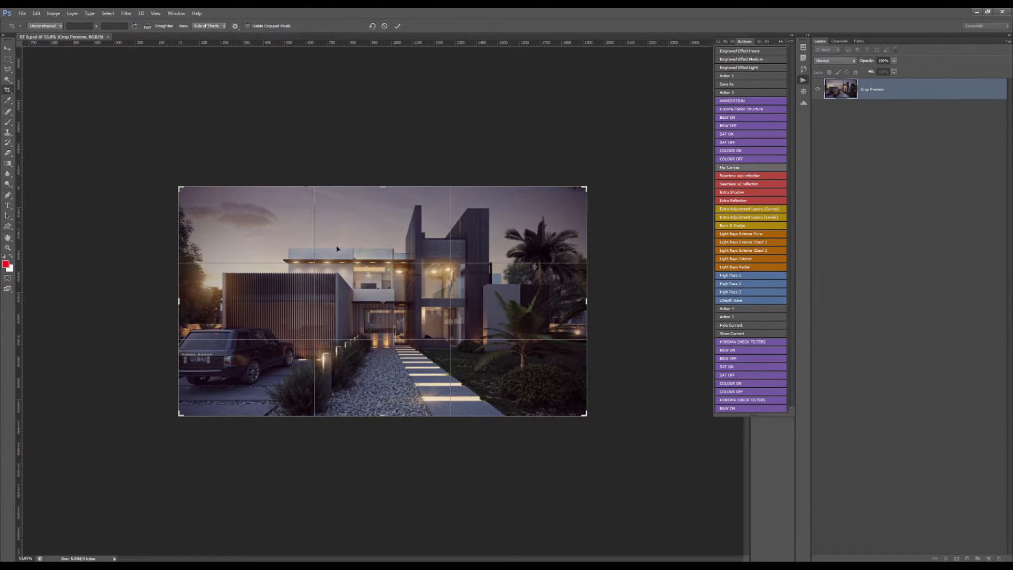
drag(383, 186, 382, 168)
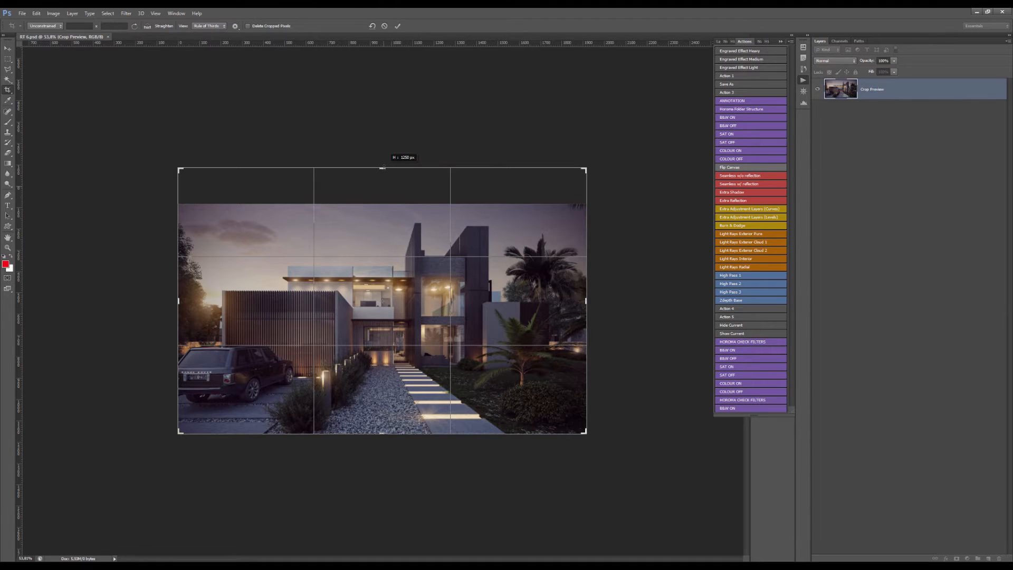
drag(382, 168, 383, 168)
key(Return)
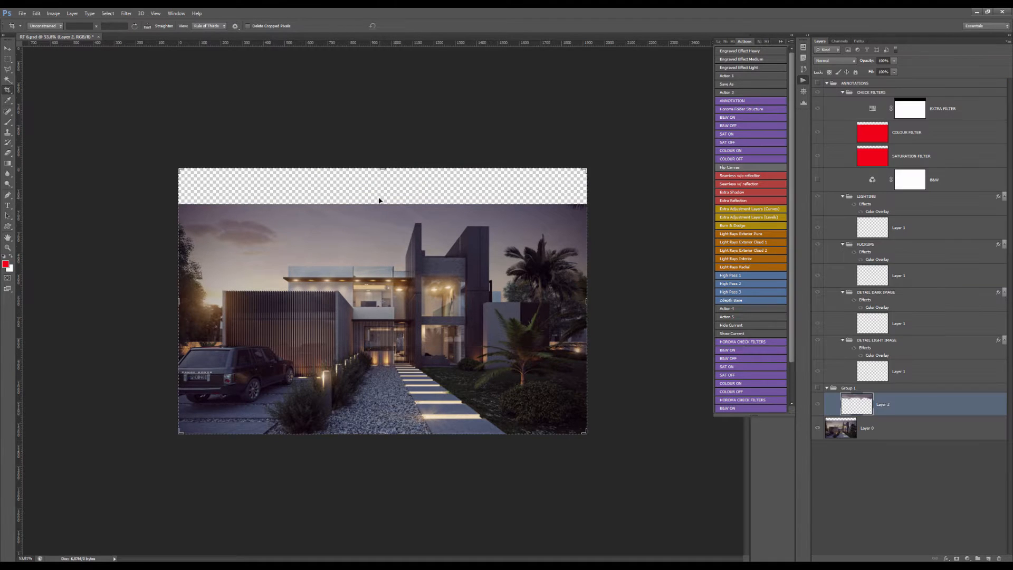
key(v)
click(817, 389)
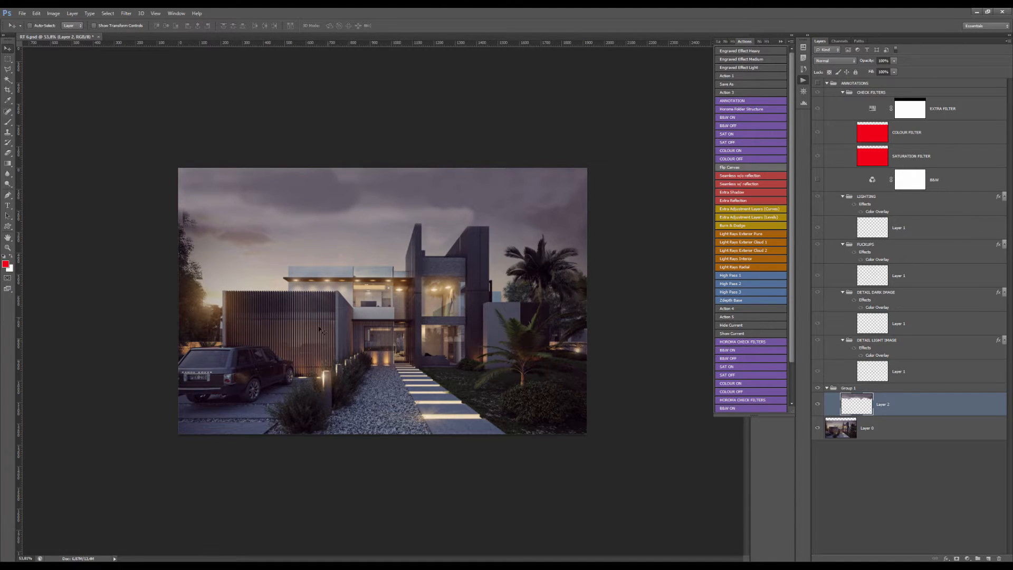
- Examine the taller composition with the extended cloudy sky, both as a whole and around the house
scroll(275, 329, down, 1)
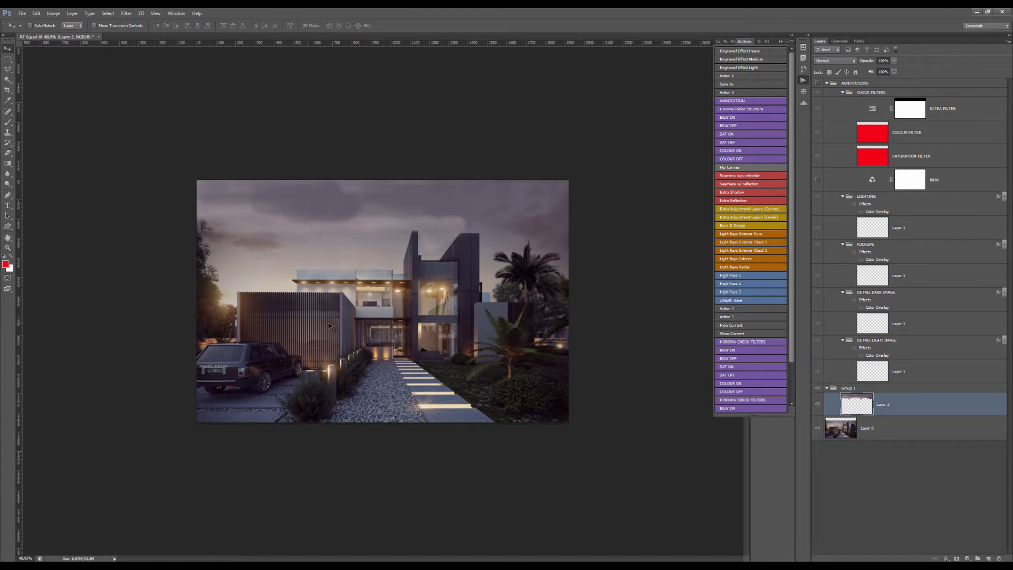
scroll(390, 316, up, 5)
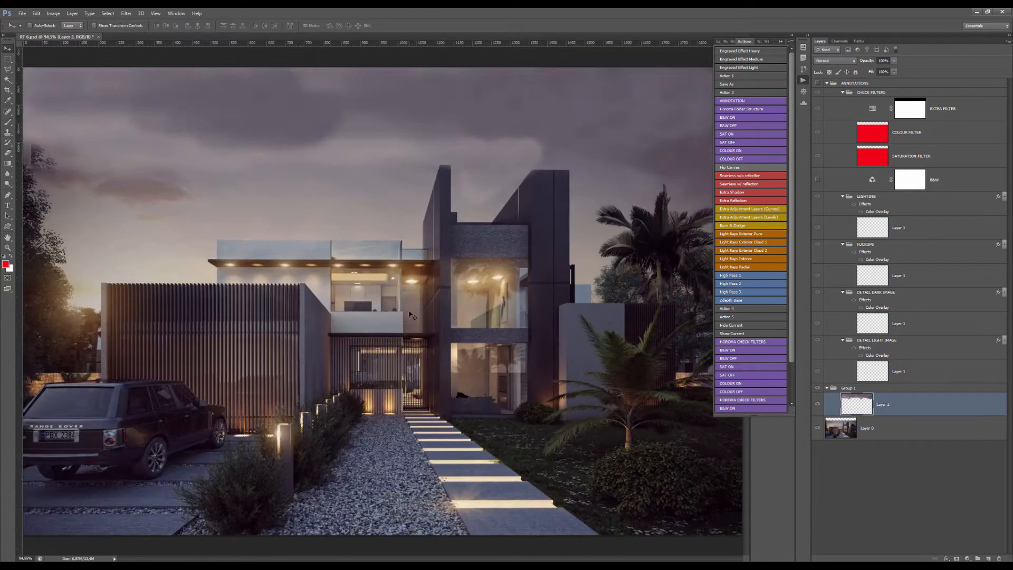
scroll(388, 314, down, 3)
key(w)
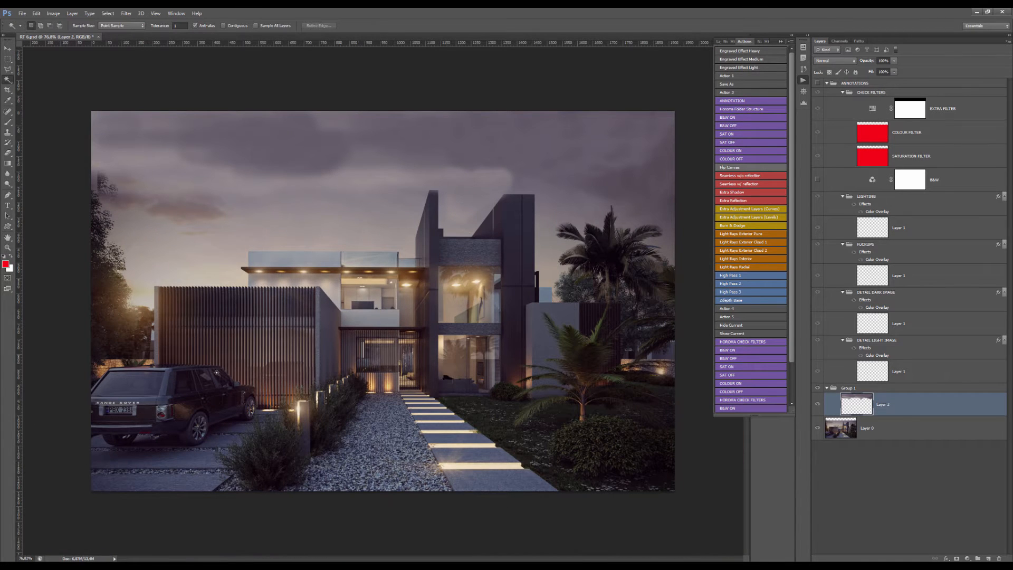
scroll(331, 277, down, 1)
scroll(331, 277, up, 3)
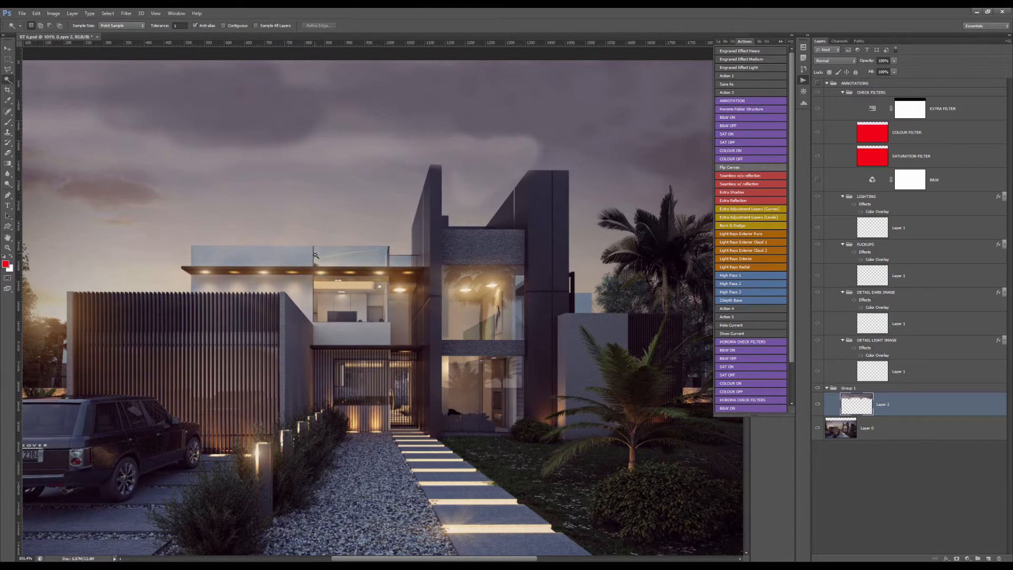
scroll(525, 257, down, 2)
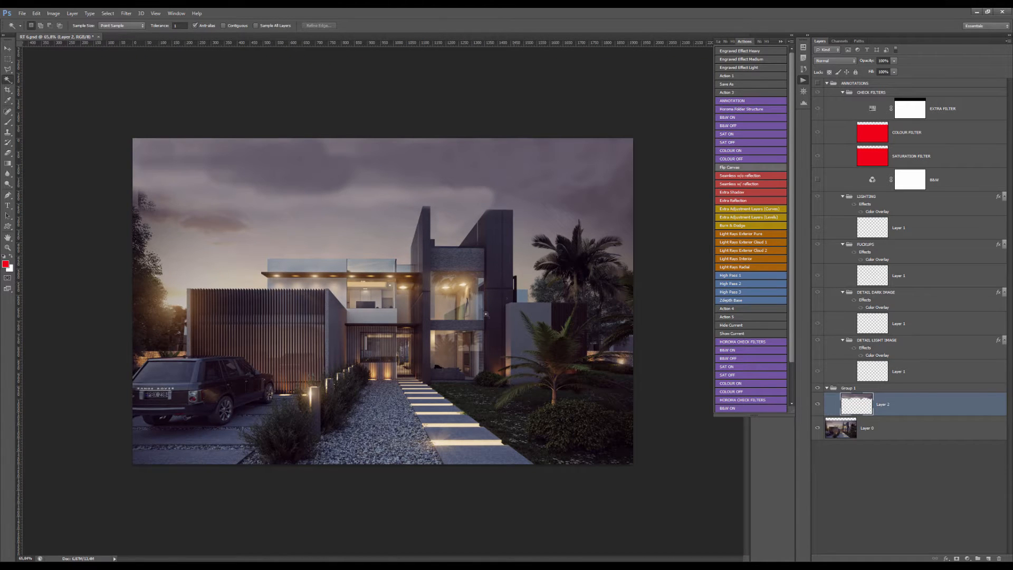
key(v)
scroll(333, 291, up, 2)
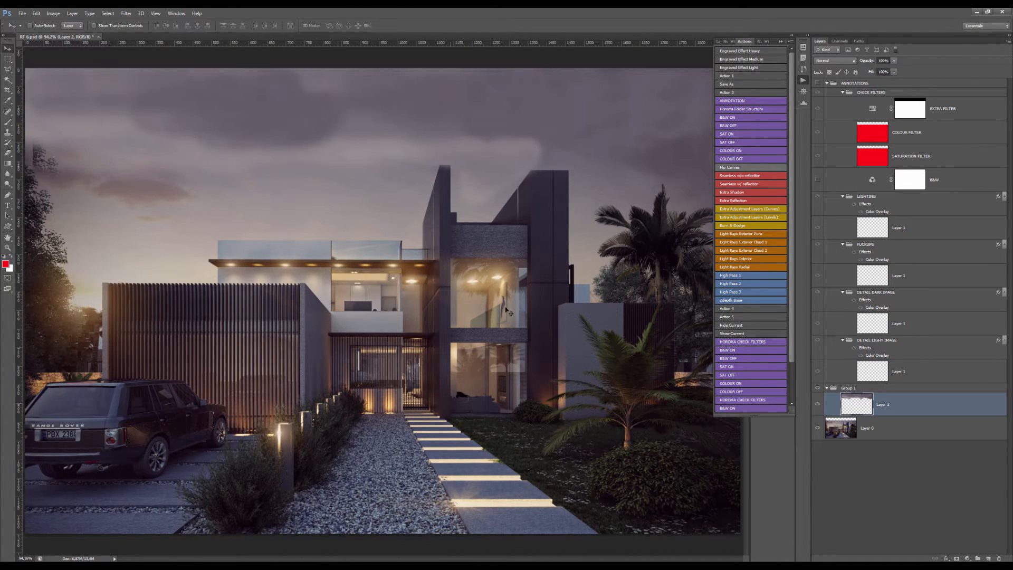
- Add a new layer above Layer 2 in Group 1 and enlarge the brush for red annotations
click(984, 558)
key(b)
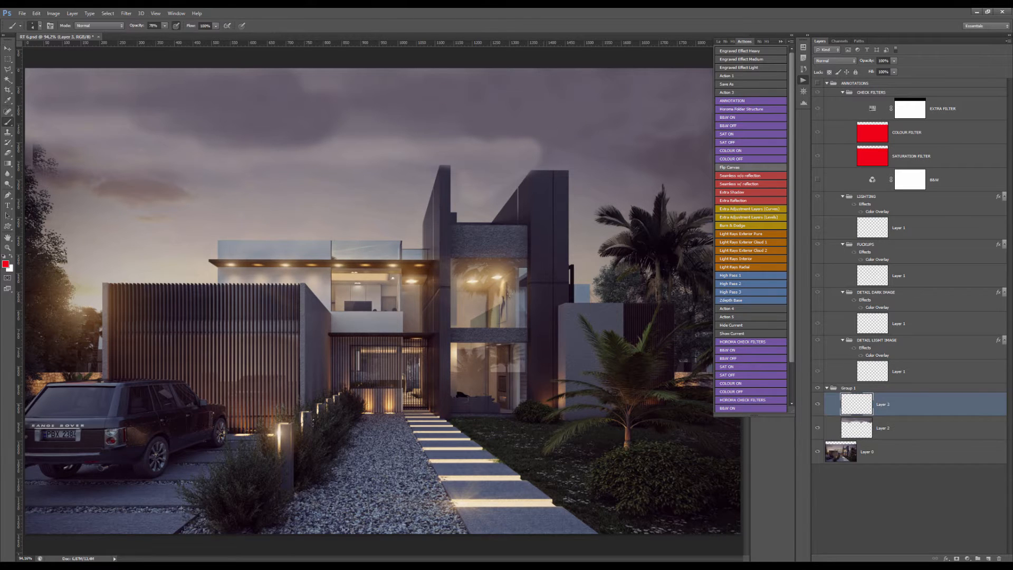
alt+right_click(426, 290)
- Trace the parked car's side roofline, windscreen slope and front wheel with red brush strokes
scroll(218, 378, down, 3)
scroll(219, 379, up, 5)
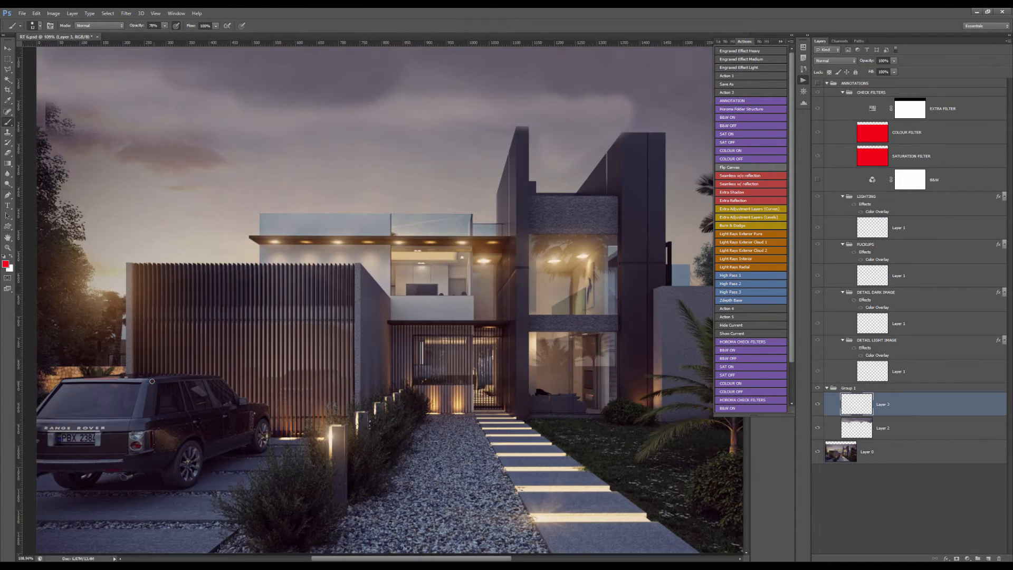
shift+click(218, 379)
mouse_move(233, 390)
mouse_down()
mouse_move(253, 410)
mouse_move(269, 408)
mouse_move(266, 441)
mouse_up()
scroll(276, 391, down, 1)
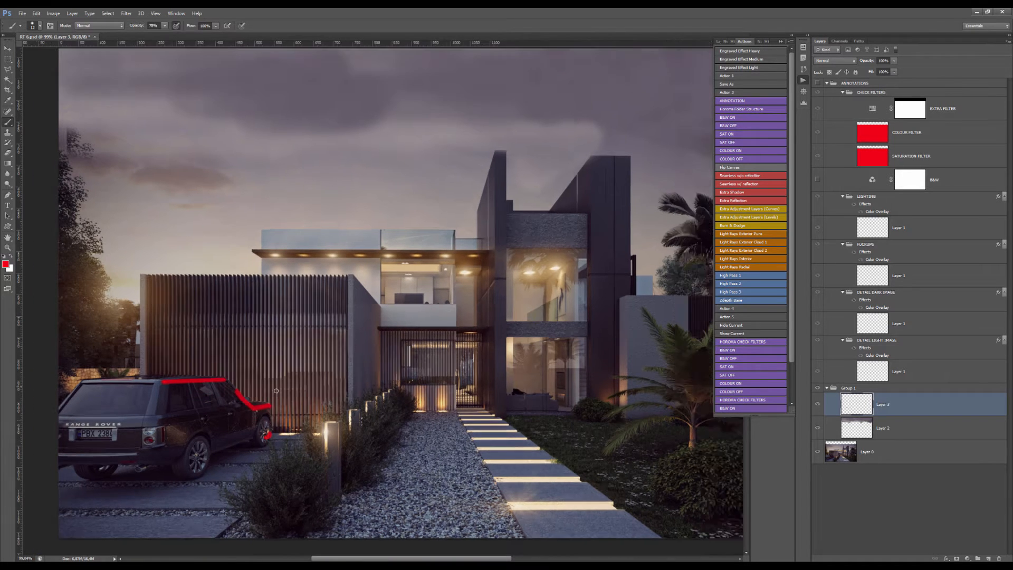
scroll(276, 390, down, 2)
scroll(308, 389, up, 4)
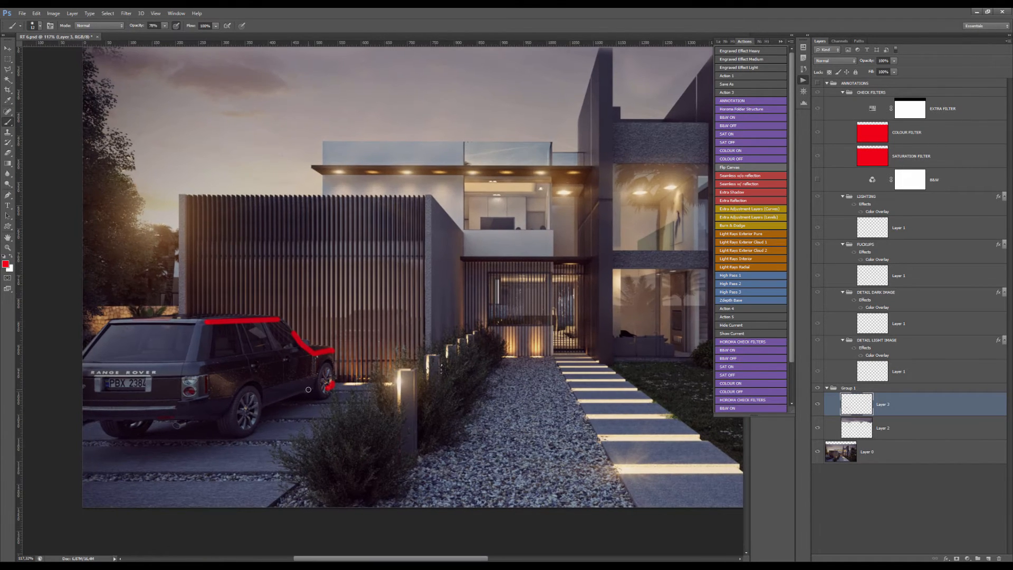
- Trace the car's lower side, rear corner and rear roof edge in red, and clear all strokes from the annotation layer
drag(308, 389, 240, 423)
shift+click(190, 365)
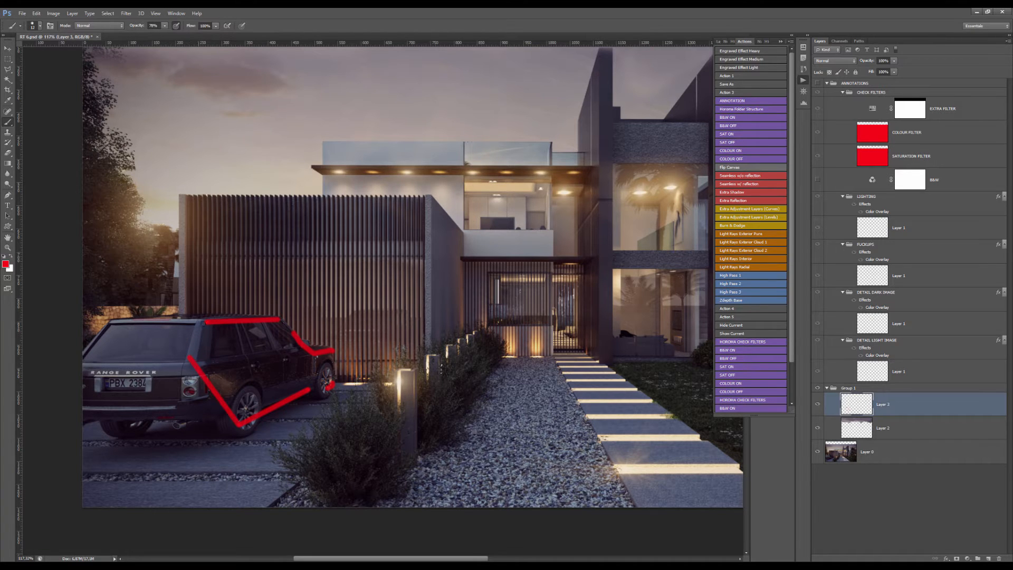
drag(200, 344, 204, 321)
shift+click(110, 321)
scroll(138, 336, down, 3)
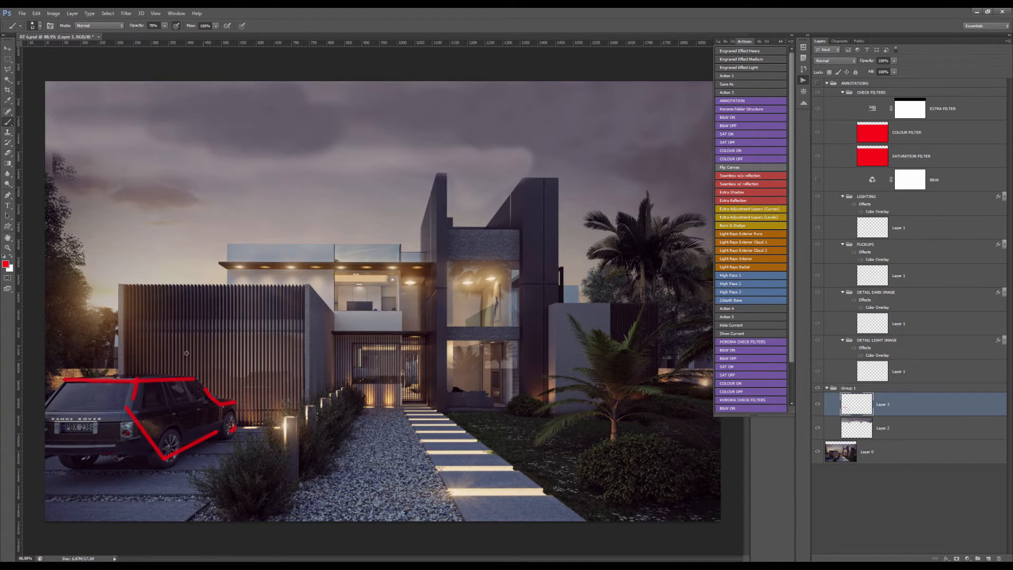
key(ctrl+a)
key(Delete)
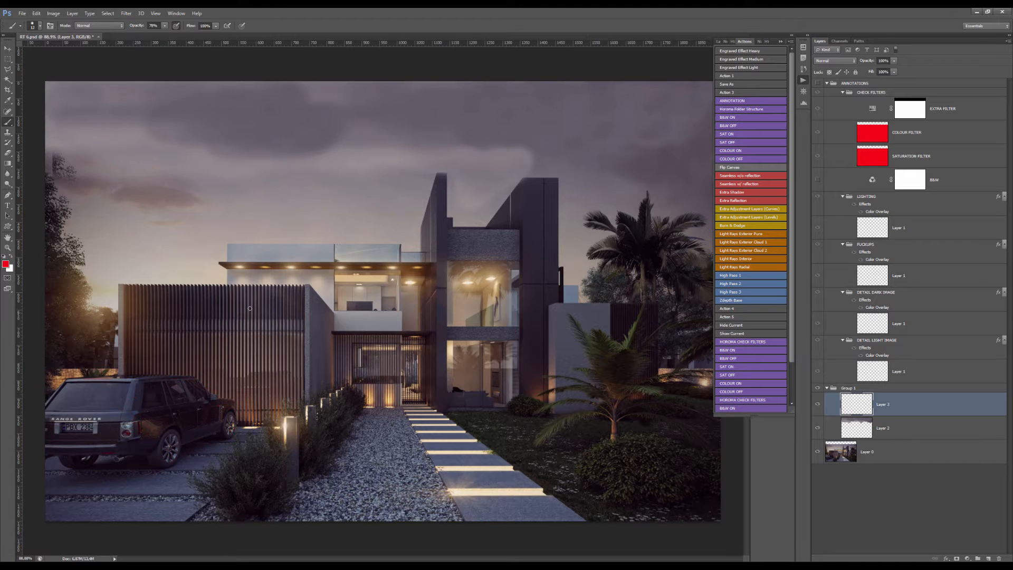
- Outline the slatted garage wall and the upper storey behind it in red, and clear the strokes from the layer
scroll(250, 308, down, 2)
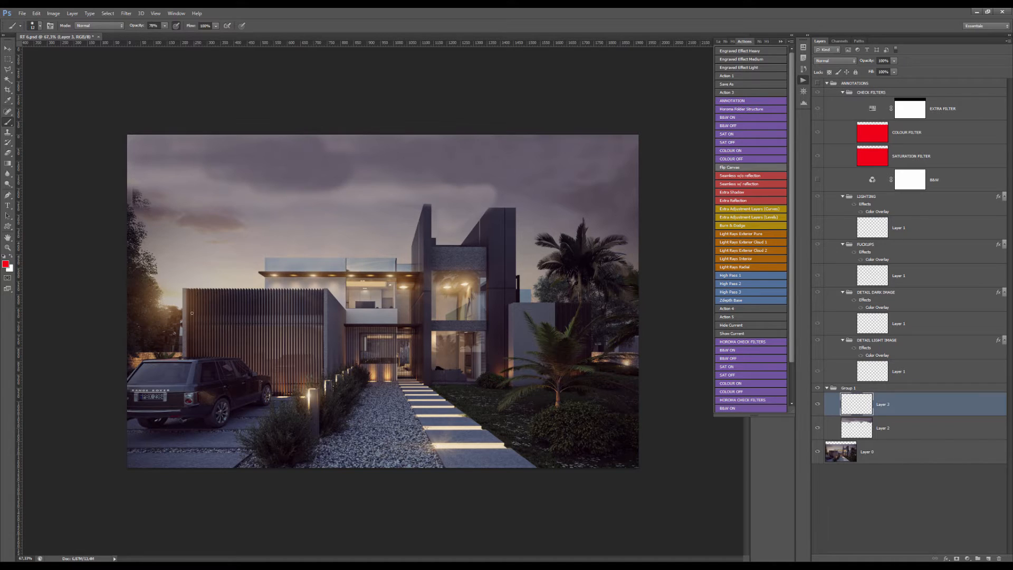
shift+click(183, 289)
shift+click(328, 291)
shift+click(326, 379)
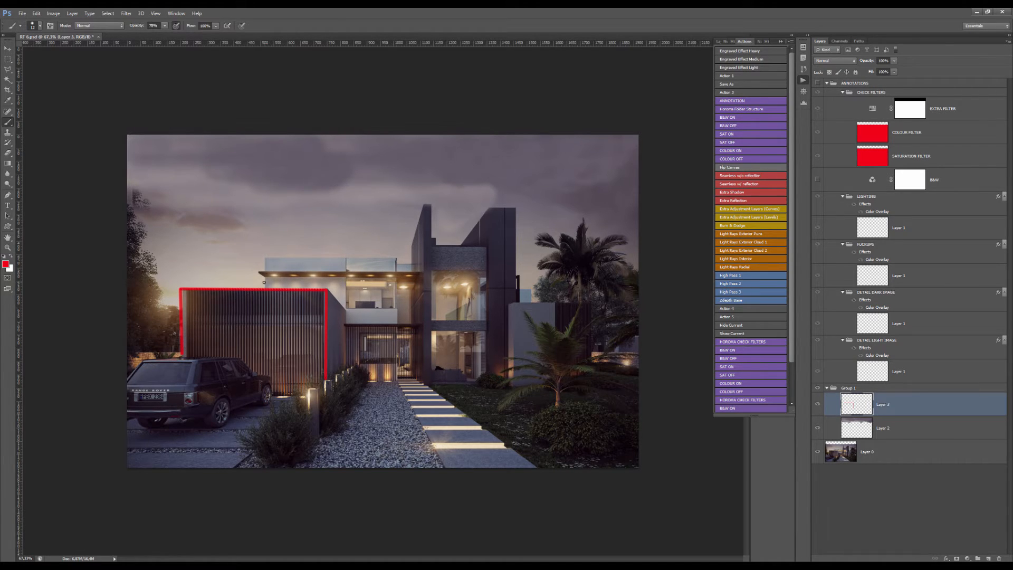
shift+click(263, 258)
shift+click(390, 258)
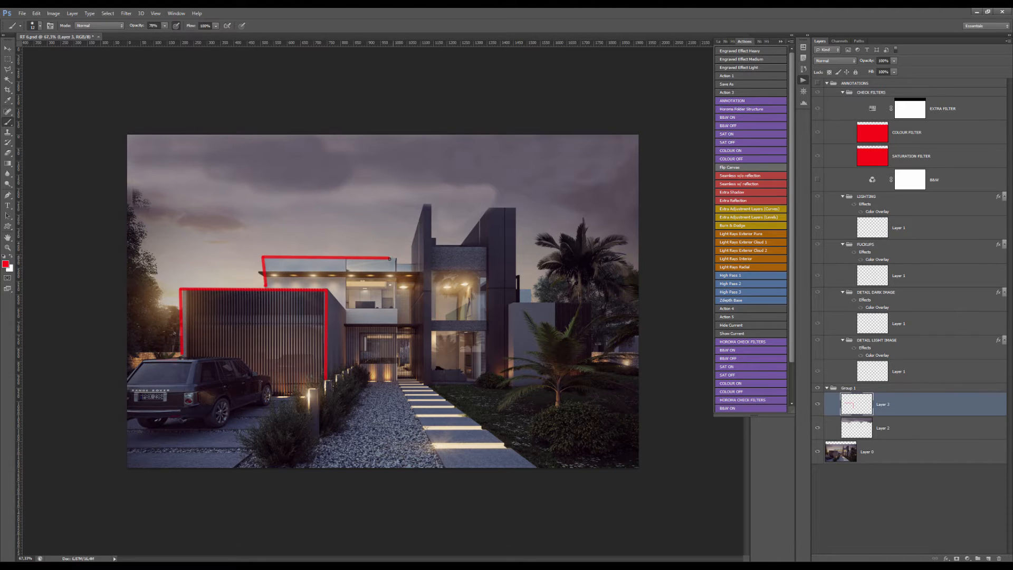
key(ctrl+a)
key(Delete)
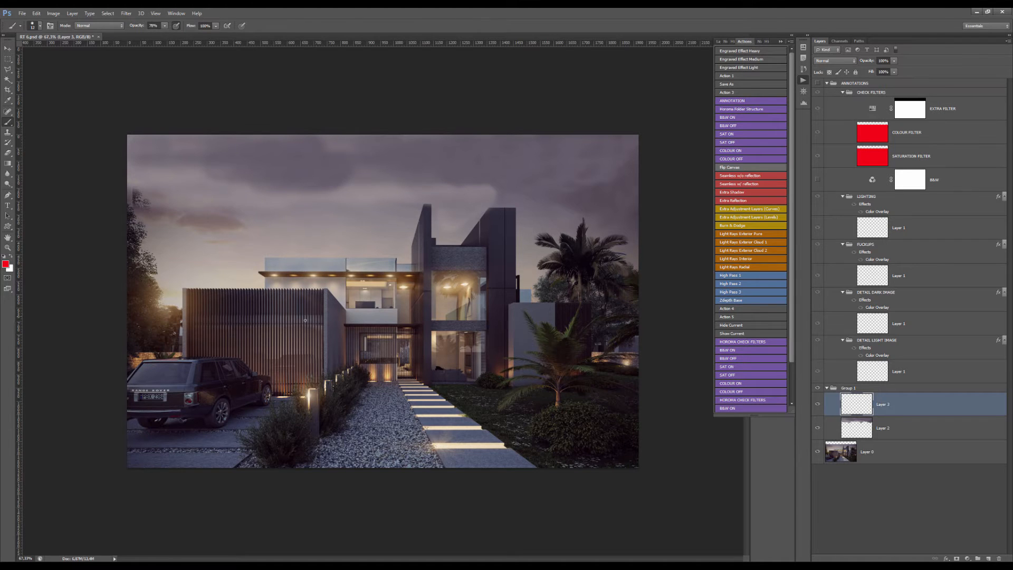
- Circle the two upper-floor windows, the slatted entrance and the ground-floor window in red
scroll(305, 320, down, 1)
scroll(325, 307, up, 4)
scroll(271, 286, down, 2)
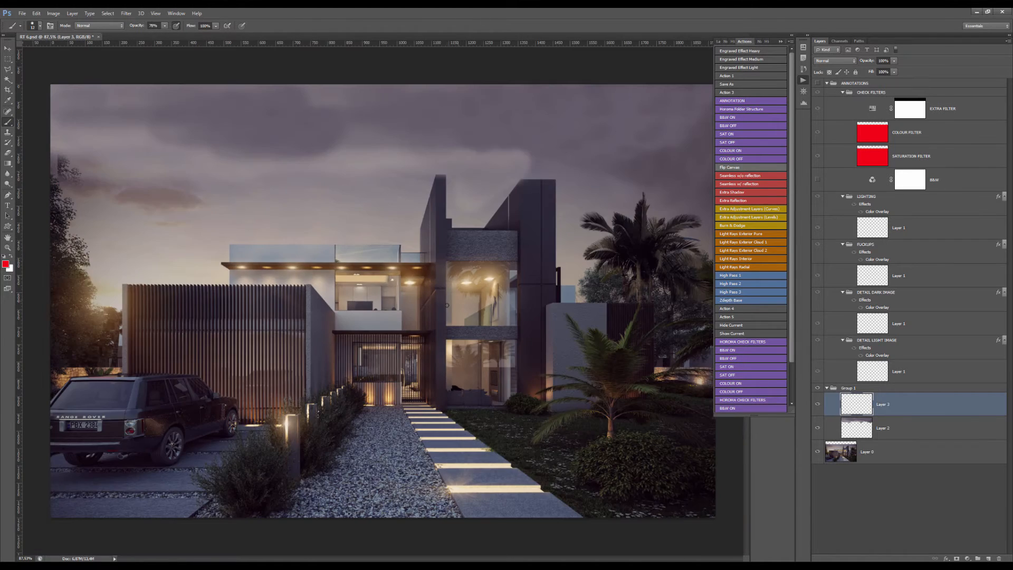
mouse_move(434, 261)
mouse_down()
mouse_move(514, 343)
mouse_move(503, 249)
mouse_move(486, 370)
mouse_move(518, 344)
mouse_move(453, 340)
mouse_move(527, 398)
mouse_move(433, 334)
mouse_move(434, 353)
mouse_move(424, 338)
mouse_move(335, 368)
mouse_move(400, 330)
mouse_up()
mouse_move(399, 260)
mouse_down()
mouse_move(399, 292)
mouse_move(378, 261)
mouse_up()
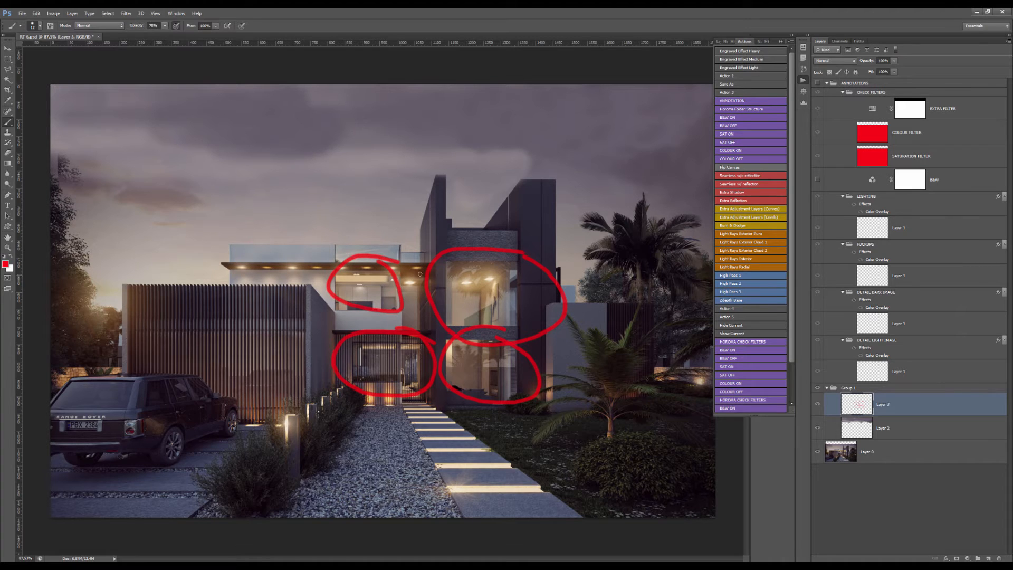
- Mark the side edge of the tall stacked windows with red strokes, and clear all markings from the annotation layer
scroll(383, 293, up, 3)
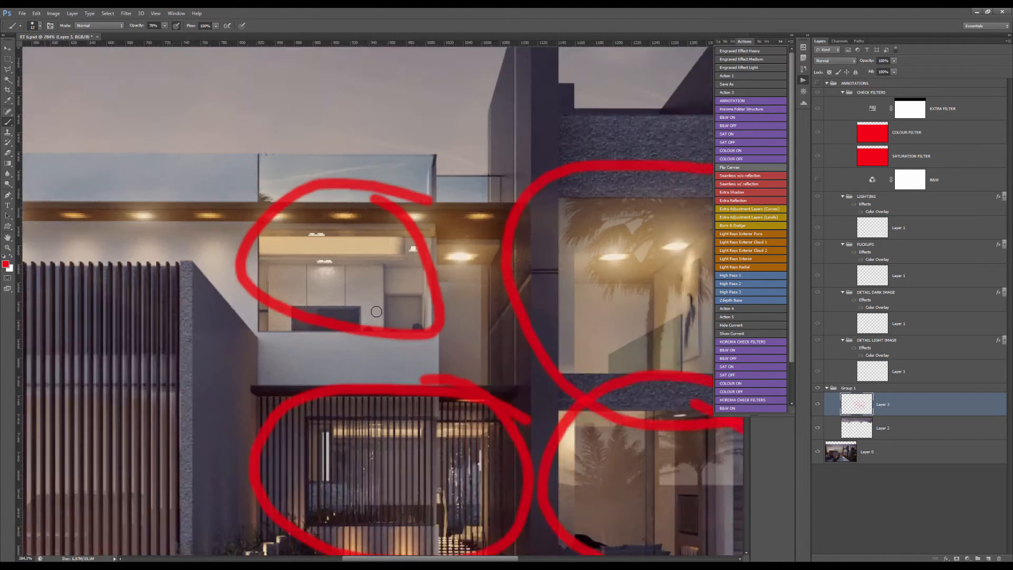
scroll(383, 293, up, 3)
drag(342, 292, 238, 110)
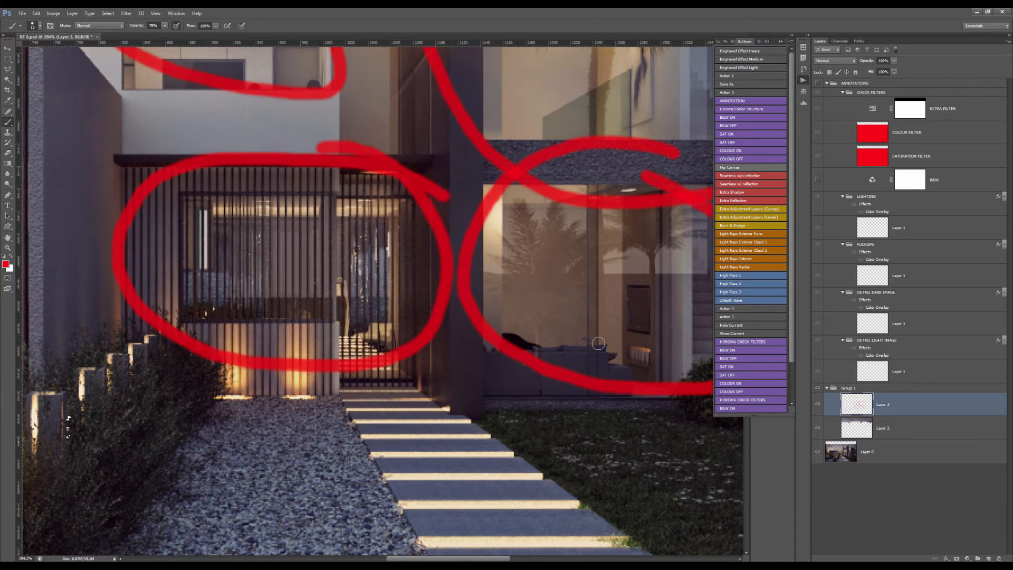
scroll(465, 348, down, 3)
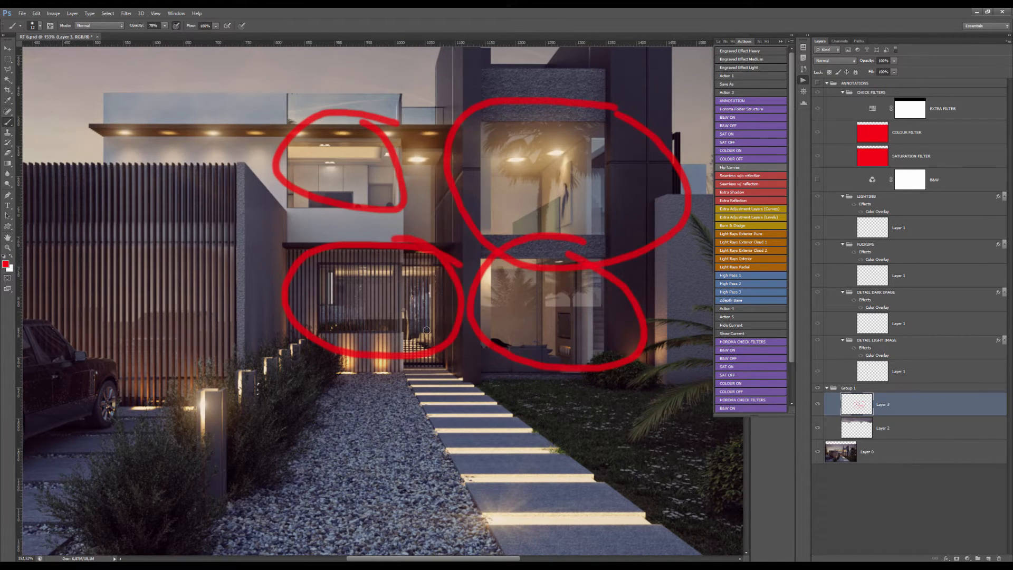
scroll(430, 348, down, 1)
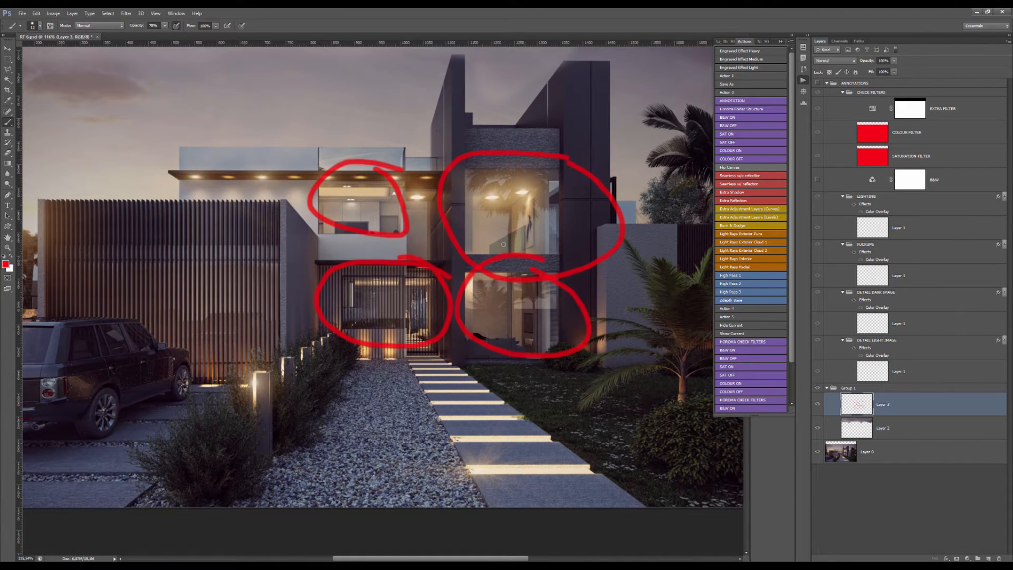
mouse_move(506, 178)
mouse_down()
mouse_move(563, 187)
mouse_move(557, 357)
mouse_move(556, 337)
mouse_move(522, 342)
mouse_move(544, 341)
mouse_up()
mouse_move(551, 295)
mouse_down()
mouse_move(547, 351)
mouse_move(543, 300)
mouse_up()
drag(552, 283, 560, 301)
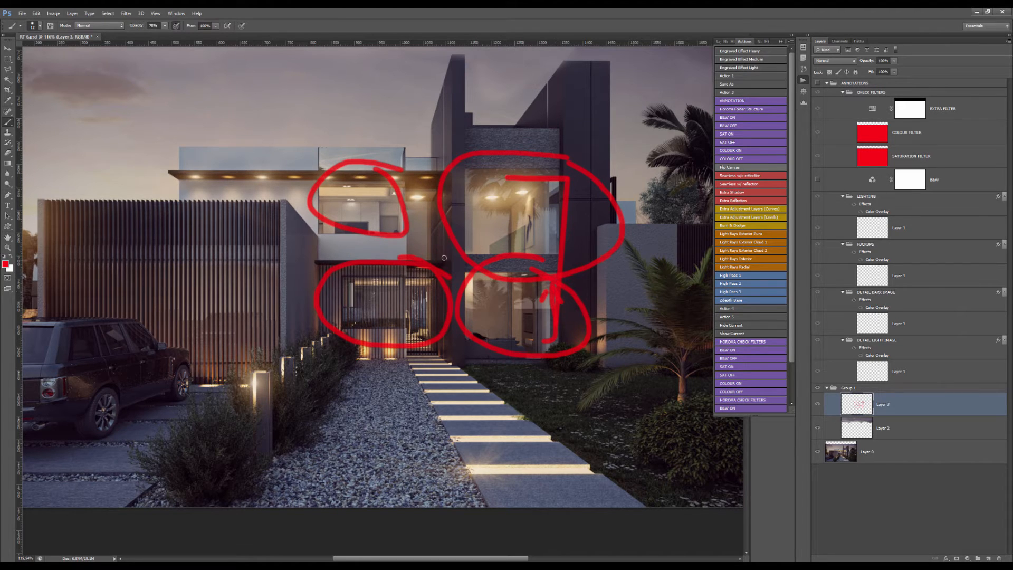
drag(438, 257, 389, 257)
key(Delete)
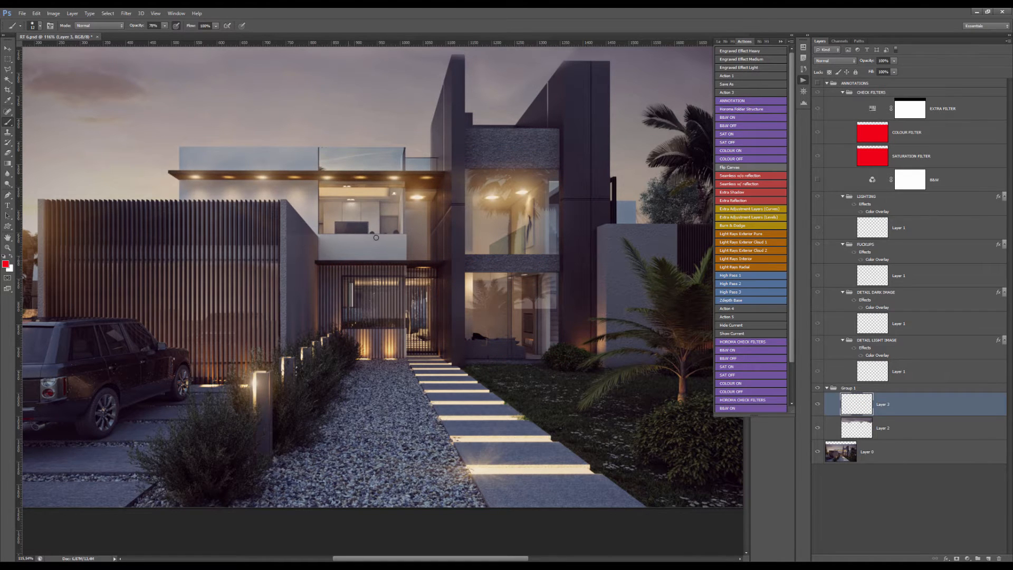
scroll(404, 282, down, 2)
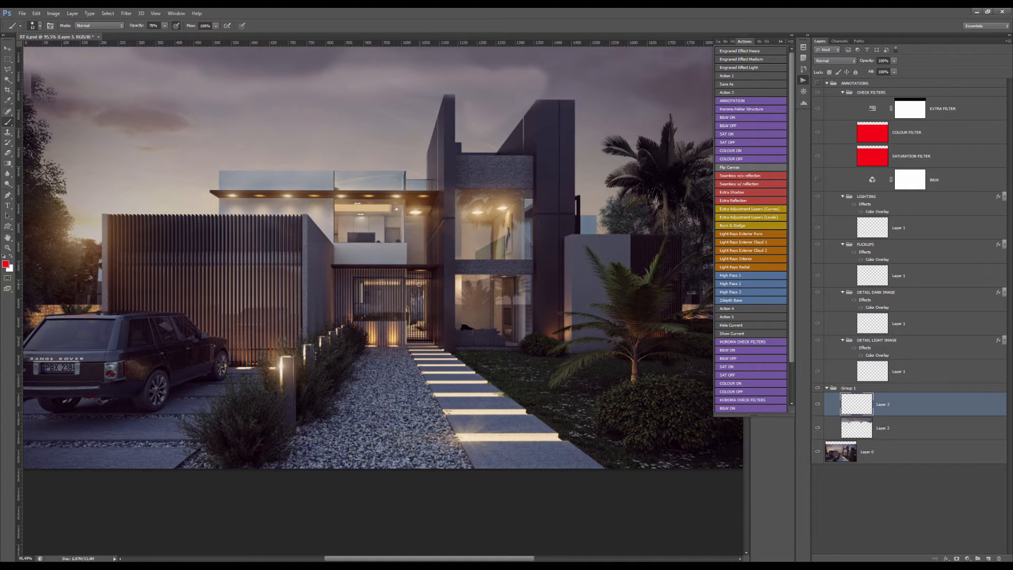
scroll(419, 283, down, 1)
scroll(401, 319, up, 2)
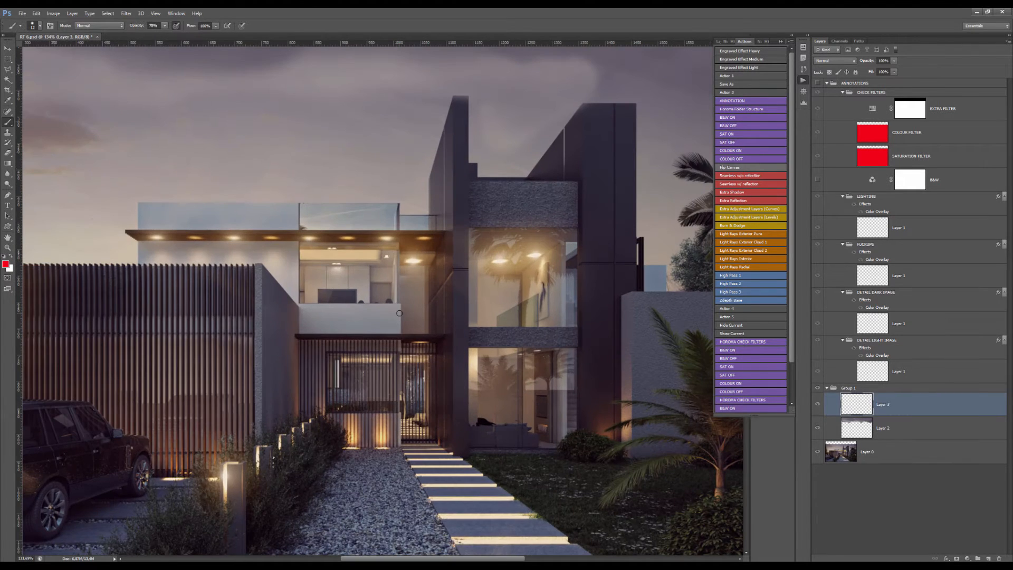
- Circle two of the downlights along the upper roof overhang in red with a smaller brush
scroll(361, 258, down, 3)
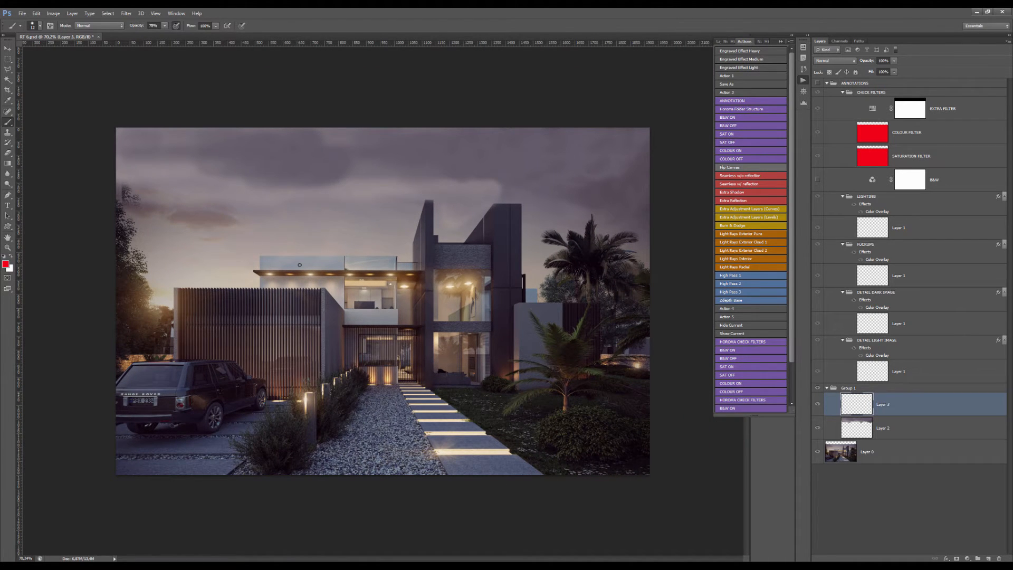
scroll(334, 275, up, 3)
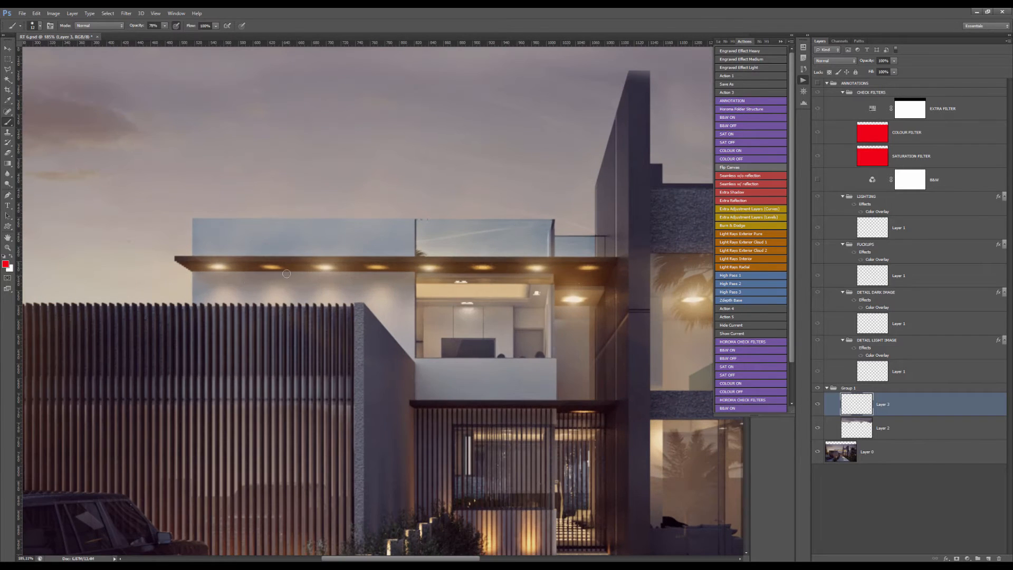
scroll(264, 266, up, 3)
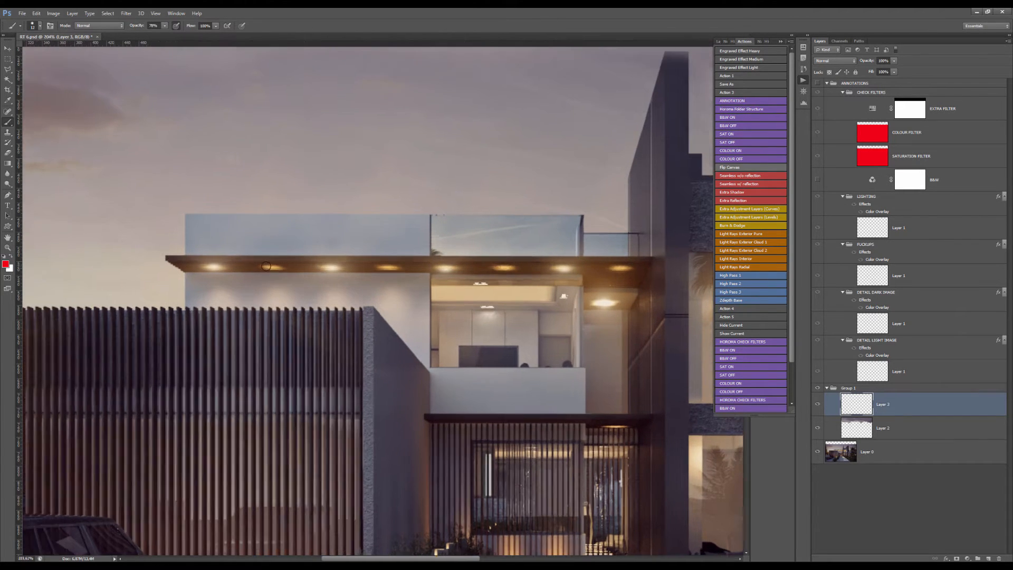
alt+drag(263, 267, 311, 266)
scroll(311, 266, down, 3)
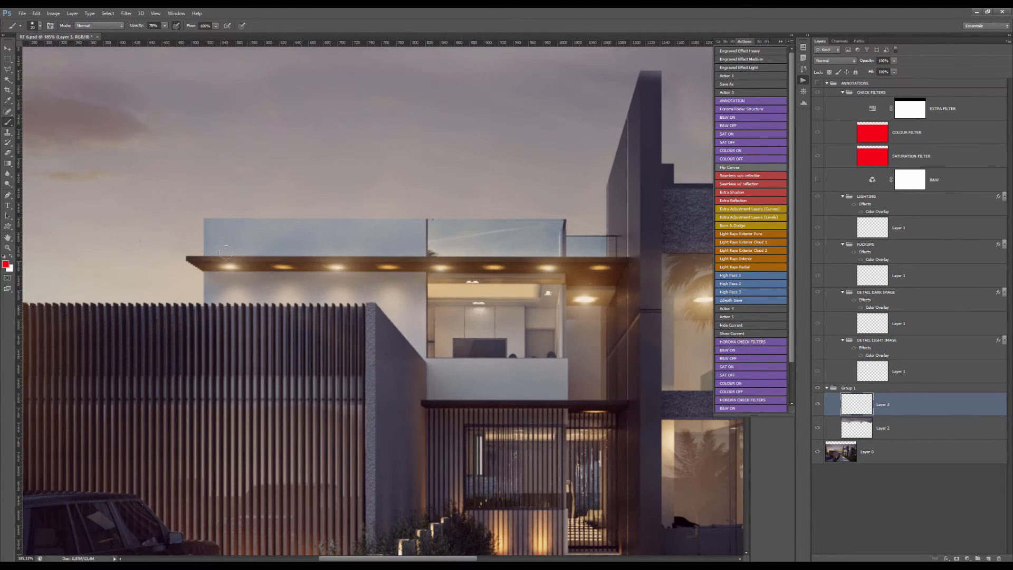
mouse_move(214, 225)
mouse_down()
mouse_move(190, 243)
mouse_move(248, 233)
mouse_up()
mouse_move(342, 233)
mouse_down()
mouse_move(309, 264)
mouse_move(361, 248)
mouse_up()
- Mark the front bollard light, a lit path step and the upper window's ceiling lights in red, and clear all markings from the layer
scroll(304, 314, down, 3)
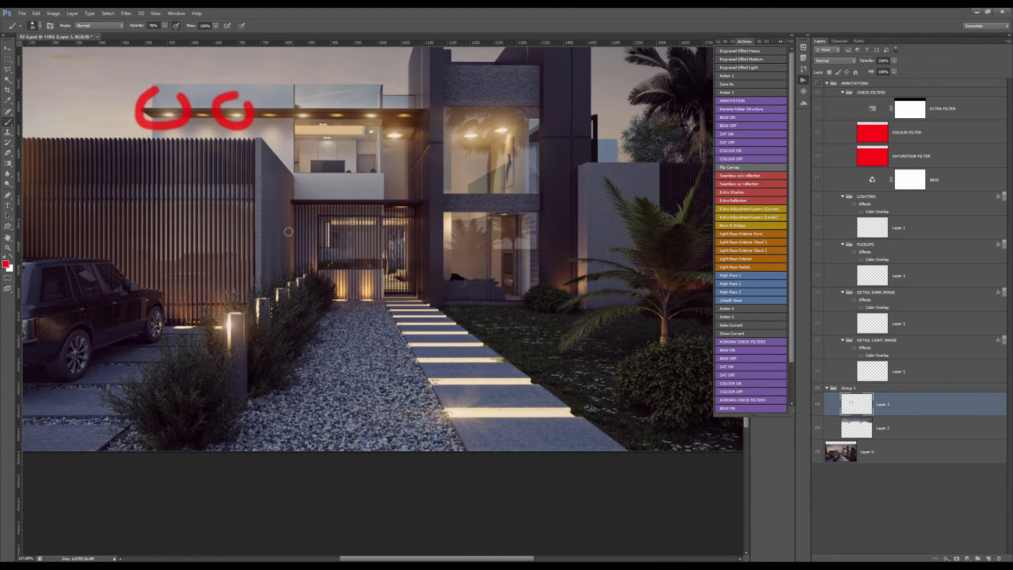
drag(261, 320, 237, 337)
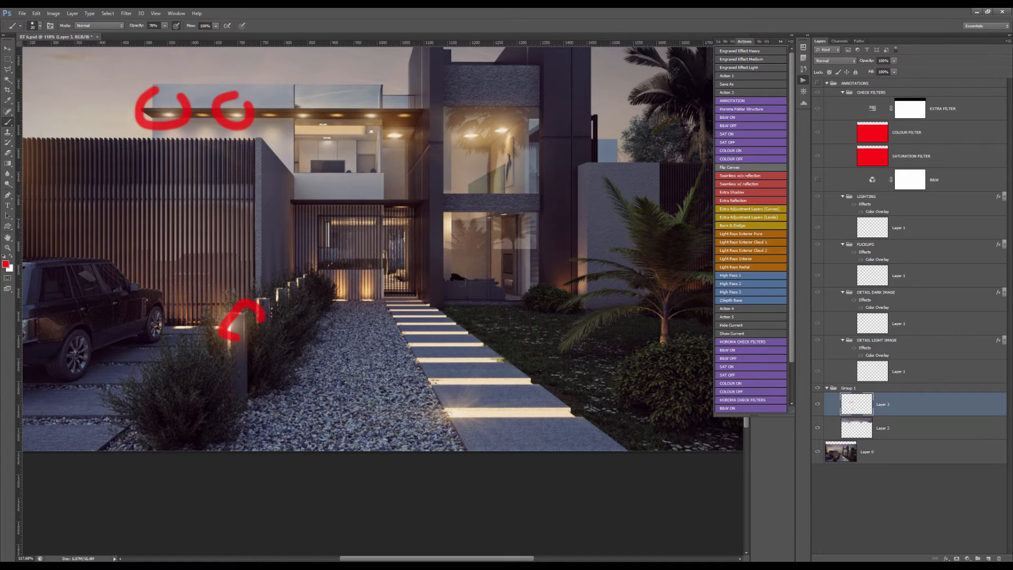
mouse_move(489, 401)
mouse_down()
mouse_move(459, 387)
mouse_move(458, 429)
mouse_up()
mouse_move(518, 127)
mouse_down()
mouse_move(490, 138)
mouse_move(469, 124)
mouse_move(461, 138)
mouse_up()
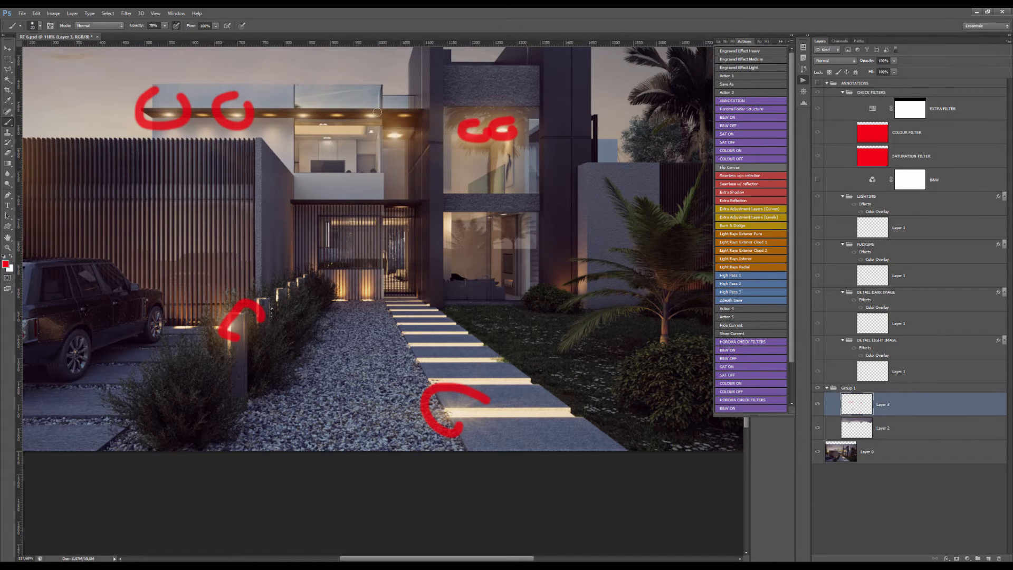
scroll(316, 145, down, 4)
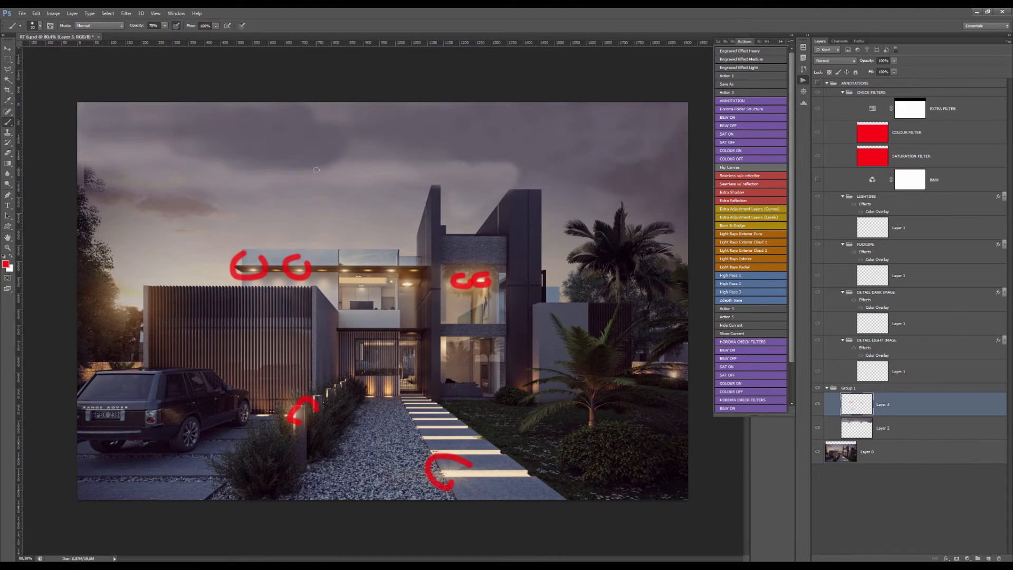
key(ctrl+a)
key(Delete)
key(ctrl+d)
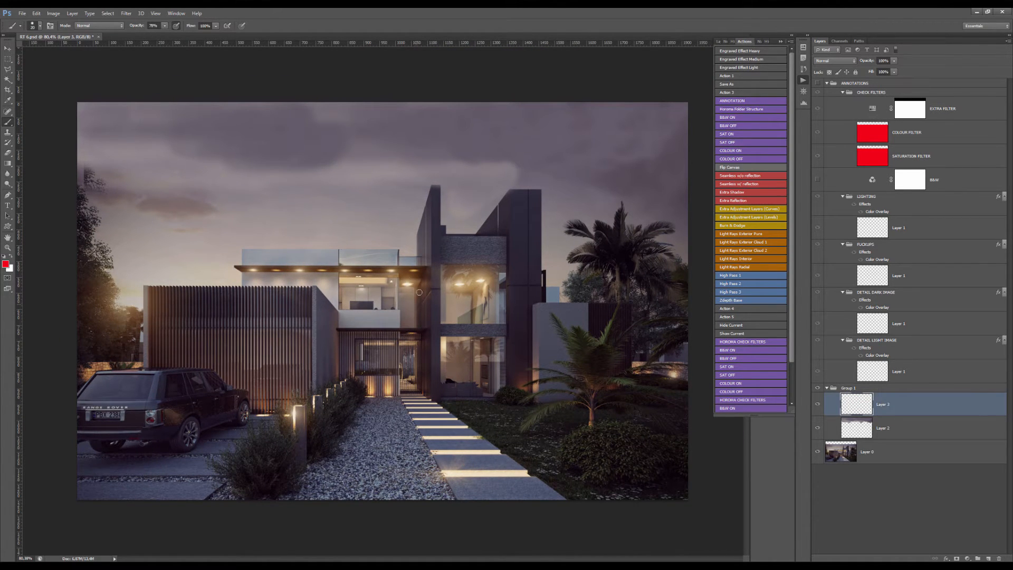
- Circle the balcony and entrance area in red with an arrow pointing into it, and clear the strokes from the layer
mouse_move(395, 267)
mouse_down()
mouse_move(385, 393)
mouse_move(359, 388)
mouse_move(387, 248)
mouse_up()
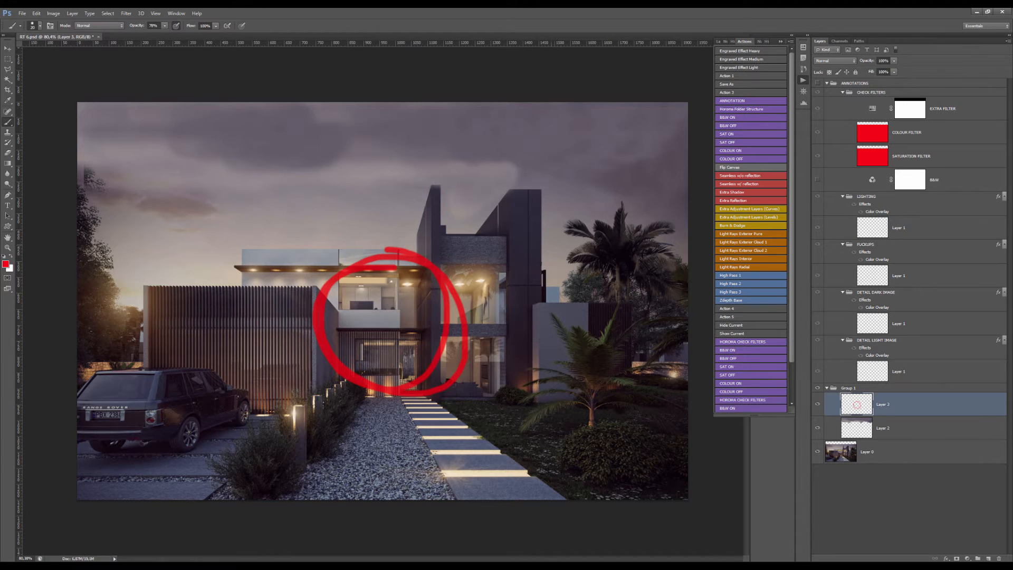
mouse_move(485, 277)
mouse_down()
mouse_move(410, 329)
mouse_move(417, 316)
mouse_move(432, 332)
mouse_up()
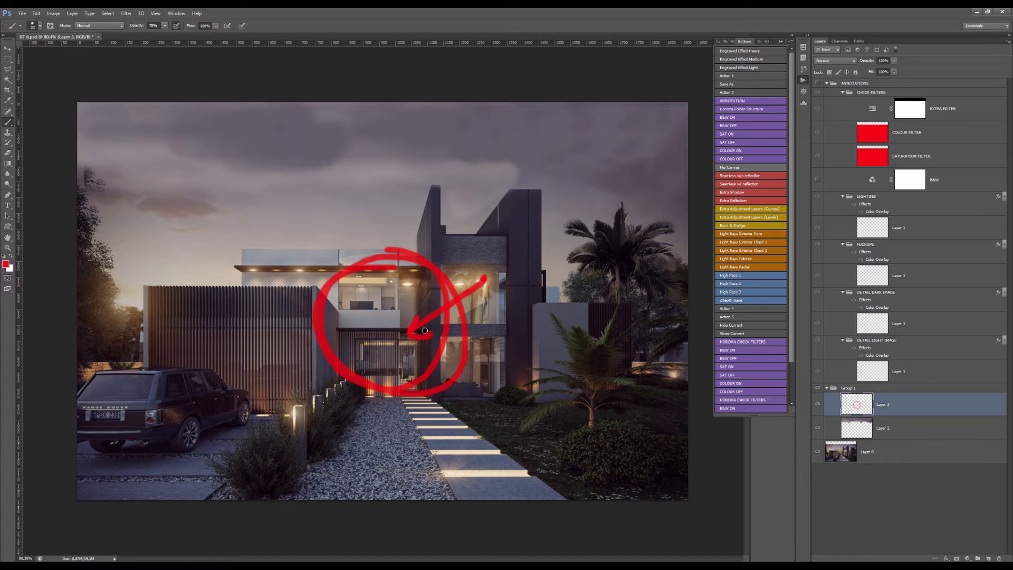
drag(424, 330, 501, 332)
key(ctrl+a)
key(Delete)
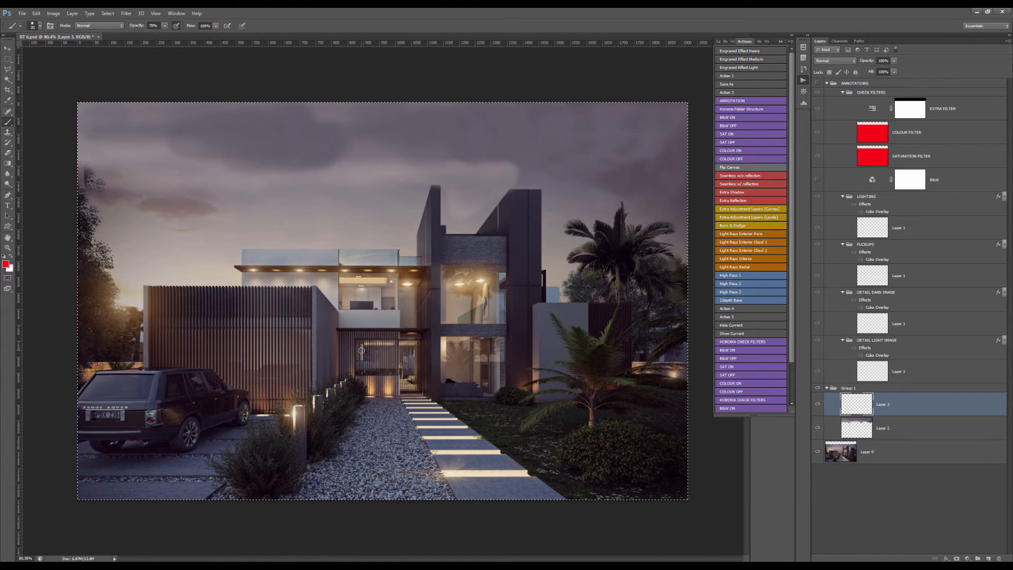
key(ctrl+d)
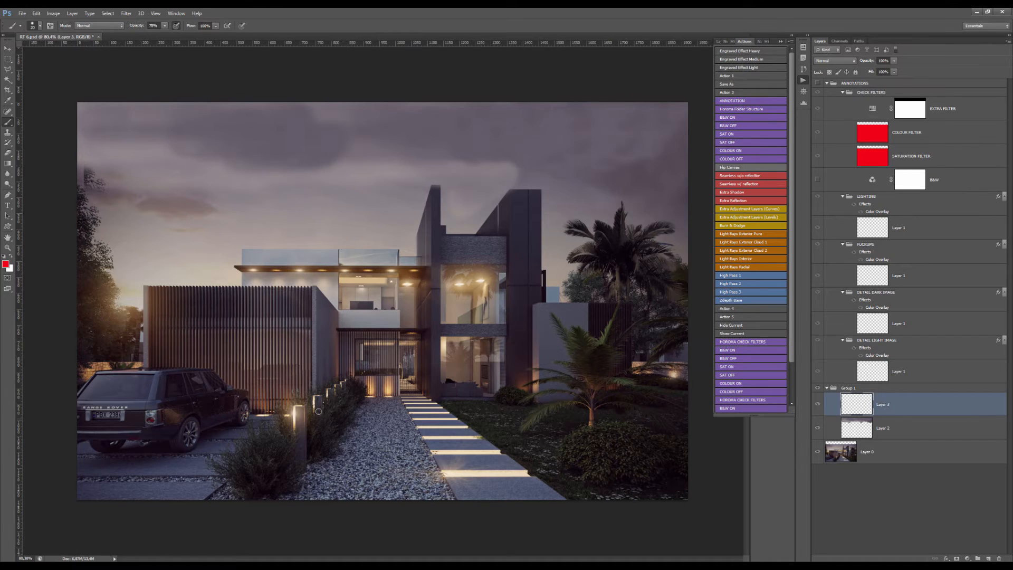
- Examine the roof lights, garage slats, gravel and lit path up close and in the overall composition
scroll(317, 410, up, 2)
alt+right_click(300, 422)
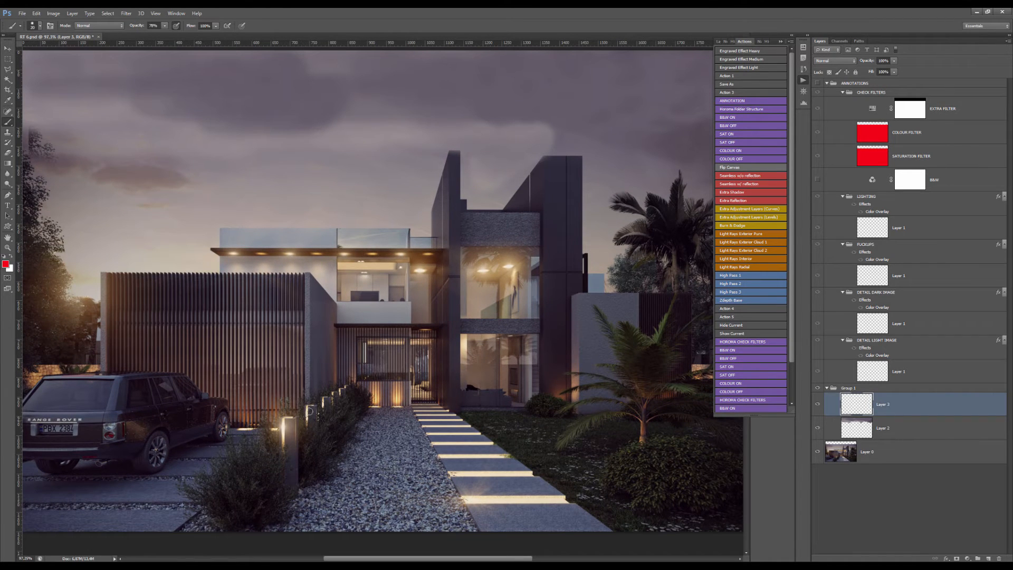
scroll(409, 275, down, 2)
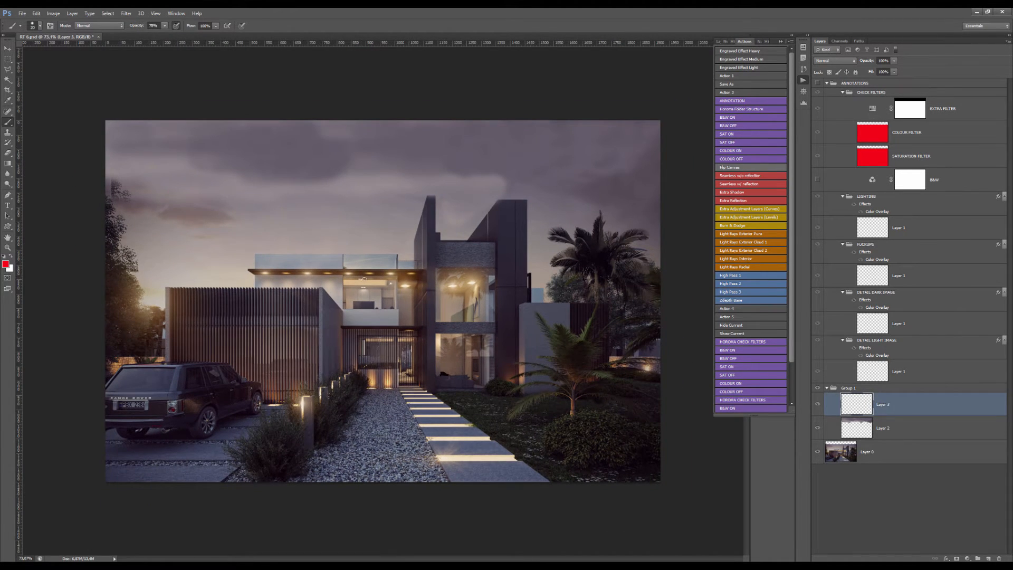
scroll(301, 283, up, 2)
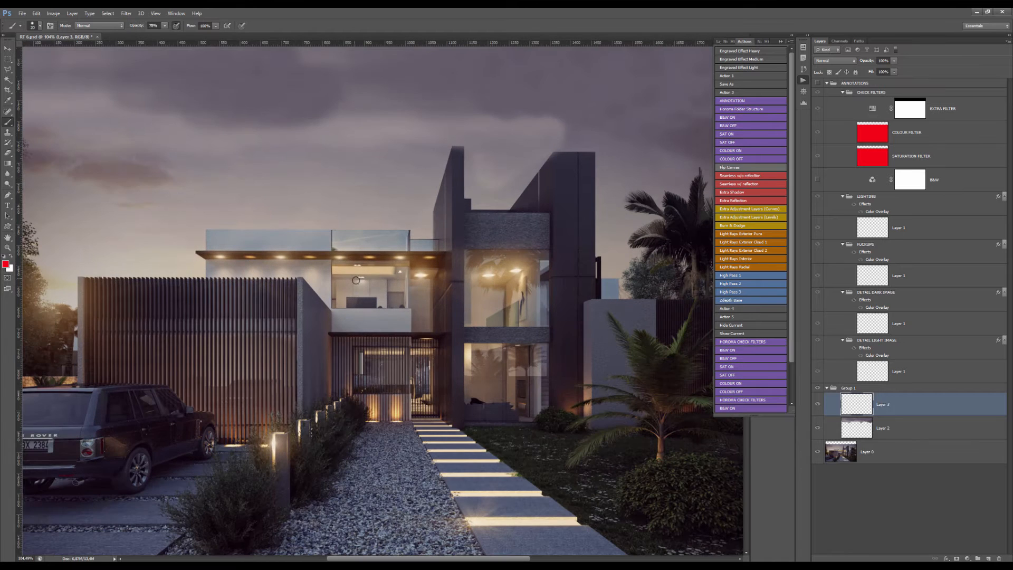
scroll(212, 253, down, 1)
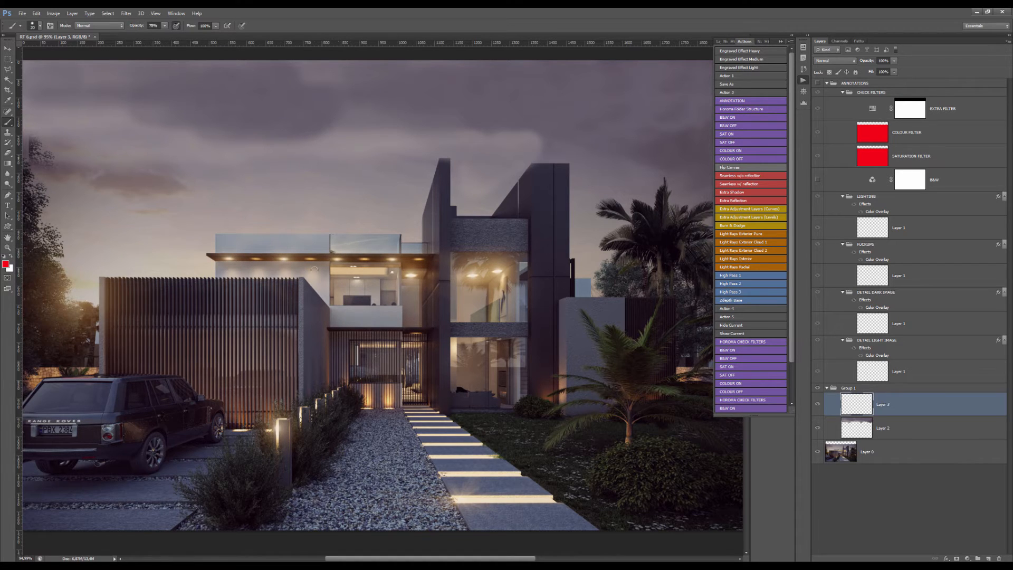
scroll(334, 265, down, 2)
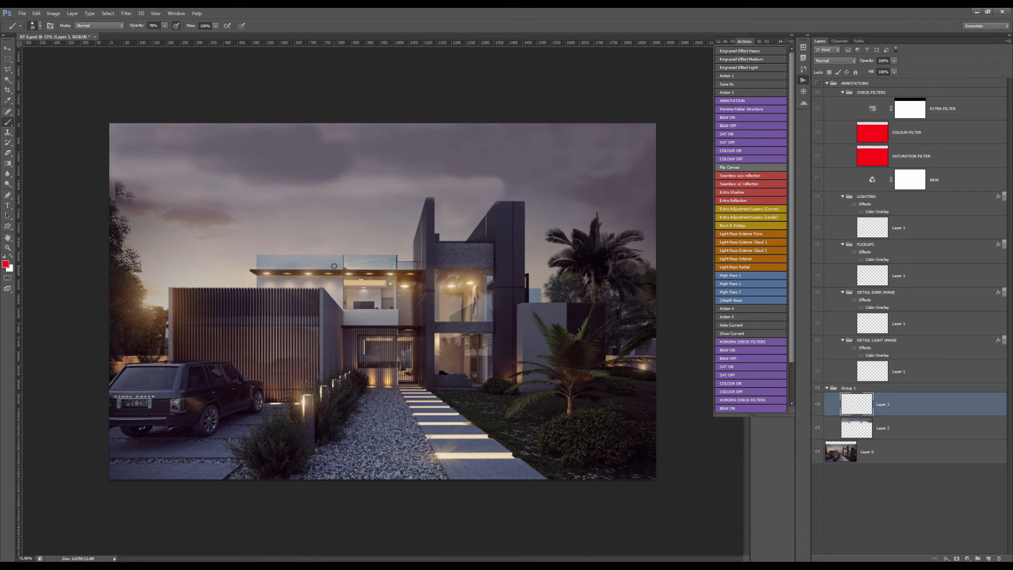
scroll(290, 295, up, 4)
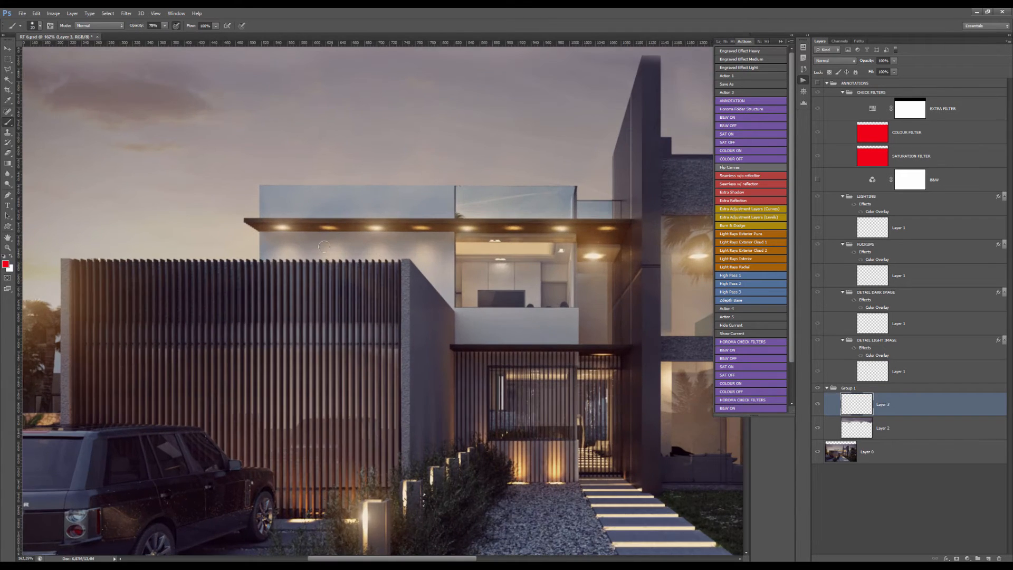
scroll(340, 277, down, 2)
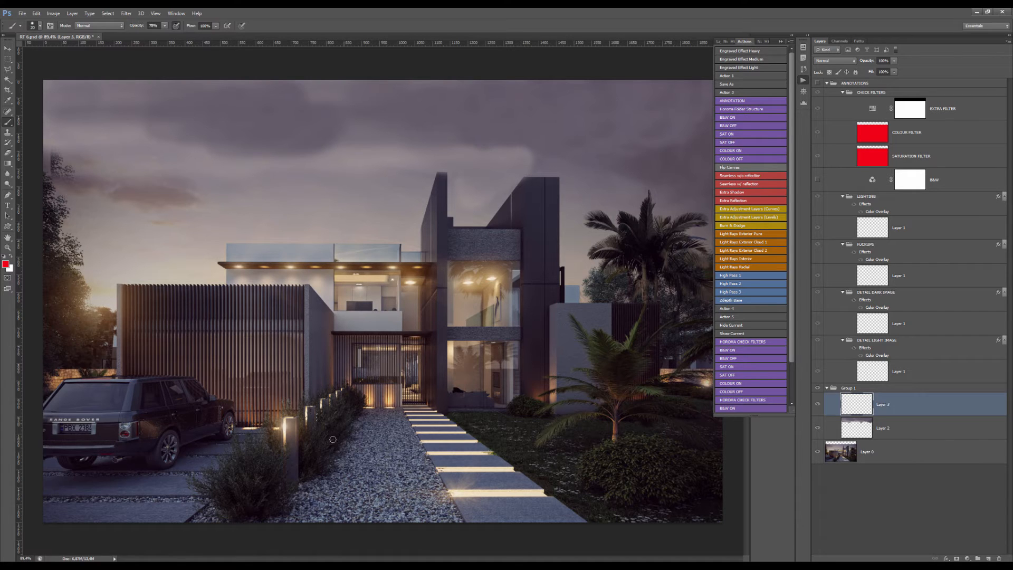
scroll(373, 519, up, 5)
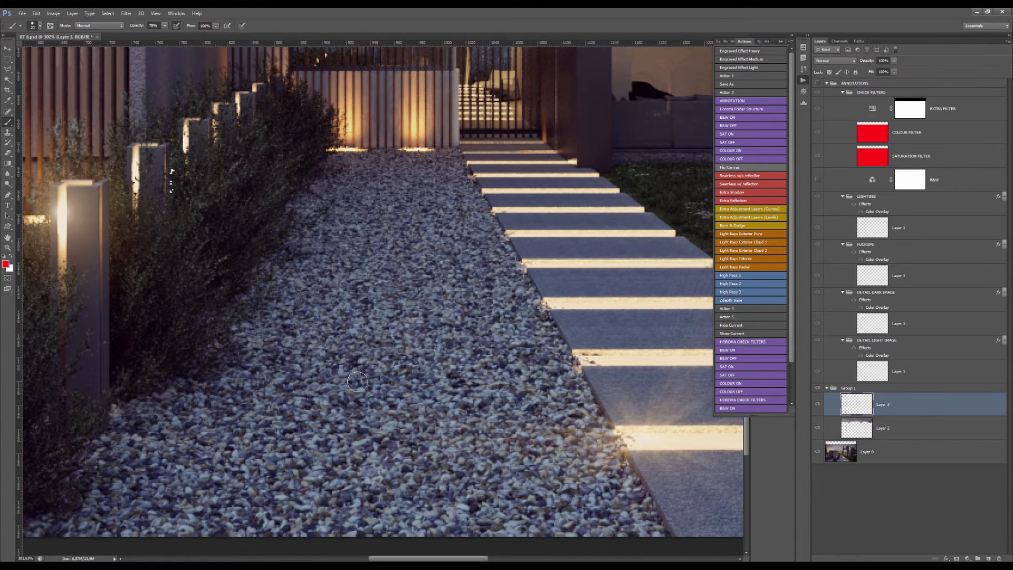
scroll(359, 382, down, 3)
scroll(363, 389, down, 2)
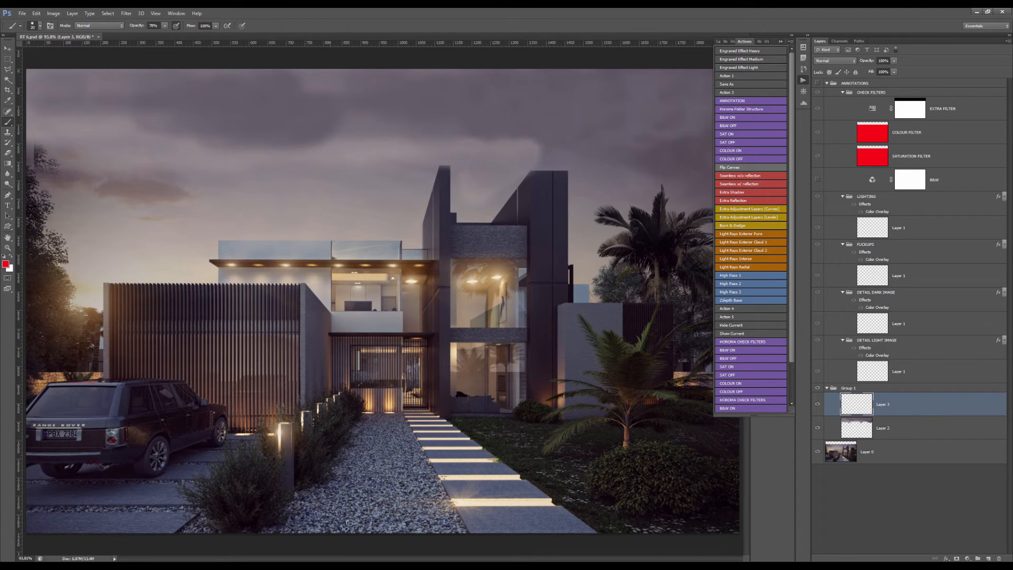
scroll(325, 394, up, 2)
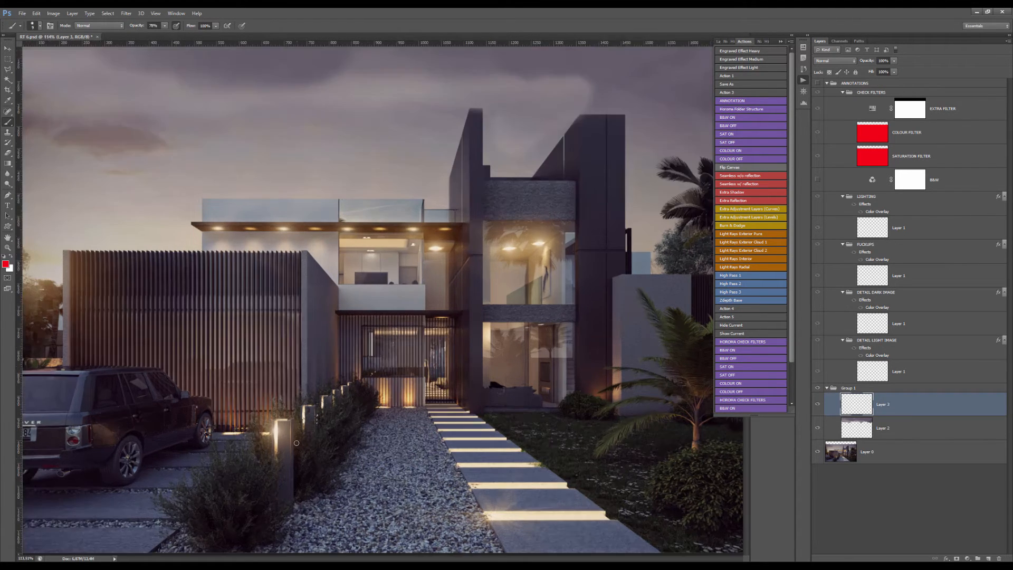
- Circle the two textured stone bands of the tower and the garage's textured side wall with thin red strokes
scroll(325, 394, down, 2)
scroll(493, 247, up, 3)
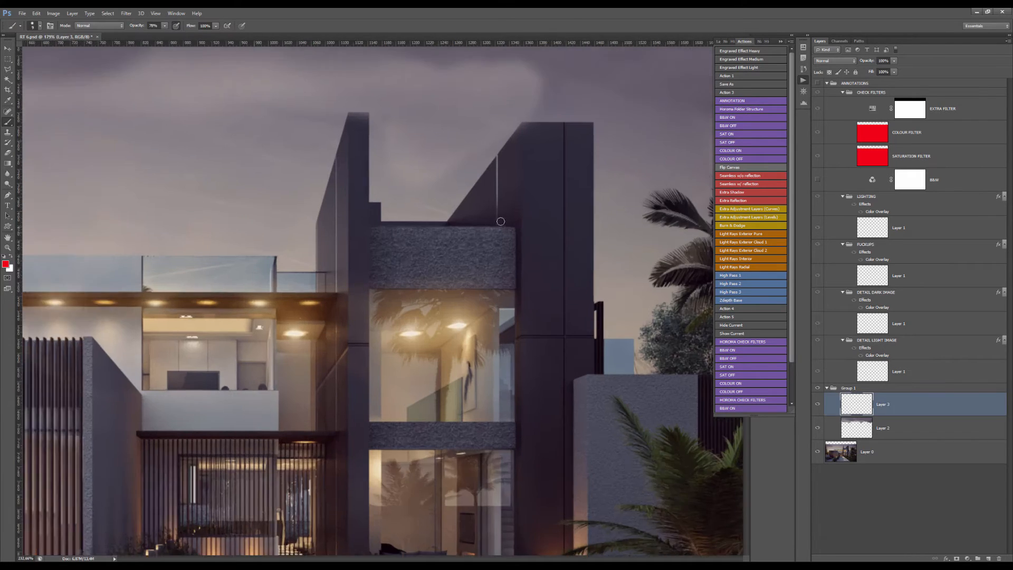
mouse_move(517, 219)
mouse_down()
mouse_move(325, 265)
mouse_move(497, 240)
mouse_up()
scroll(409, 264, down, 1)
drag(416, 295, 670, 67)
drag(389, 170, 291, 120)
mouse_move(292, 194)
mouse_down()
mouse_move(312, 365)
mouse_move(350, 342)
mouse_move(364, 190)
mouse_up()
mouse_move(657, 195)
mouse_down()
mouse_move(482, 285)
mouse_move(430, 270)
mouse_move(527, 291)
mouse_up()
- Examine the circled stone bands and garage side wall up close and against the whole facade
scroll(452, 302, up, 2)
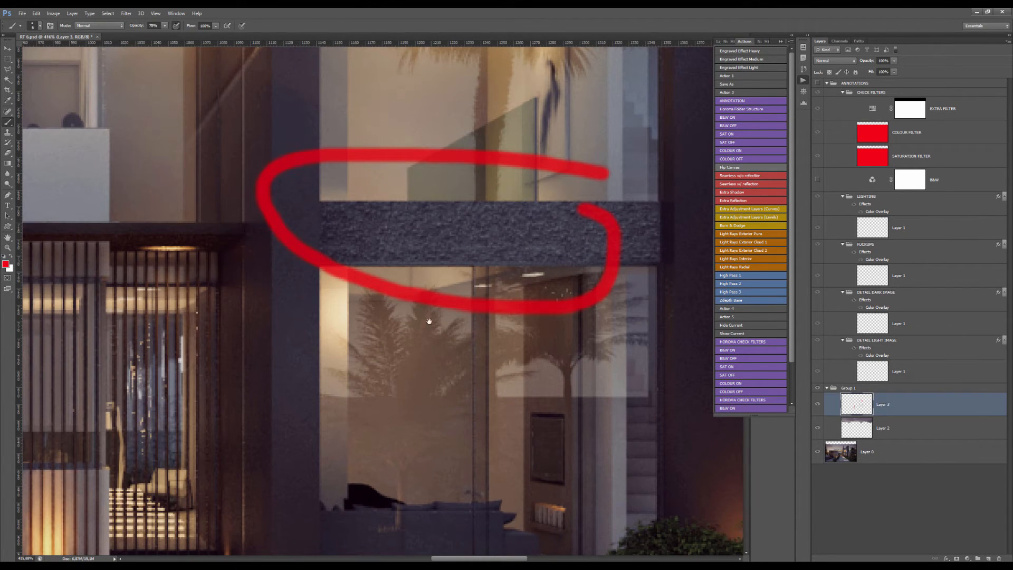
mouse_move(429, 322)
mouse_down()
mouse_move(435, 264)
mouse_move(433, 318)
mouse_up()
key(ctrl+r)
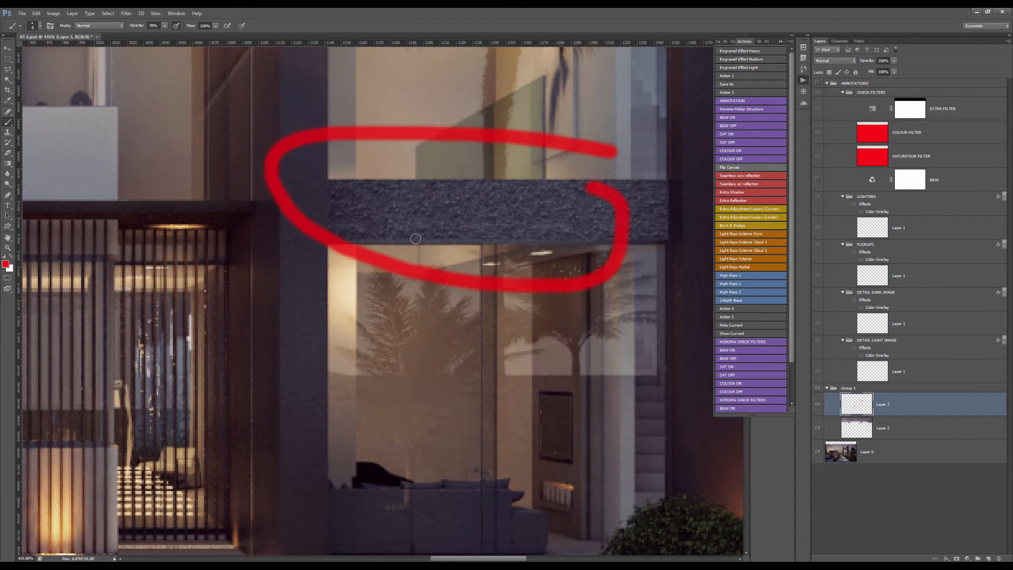
scroll(422, 219, down, 2)
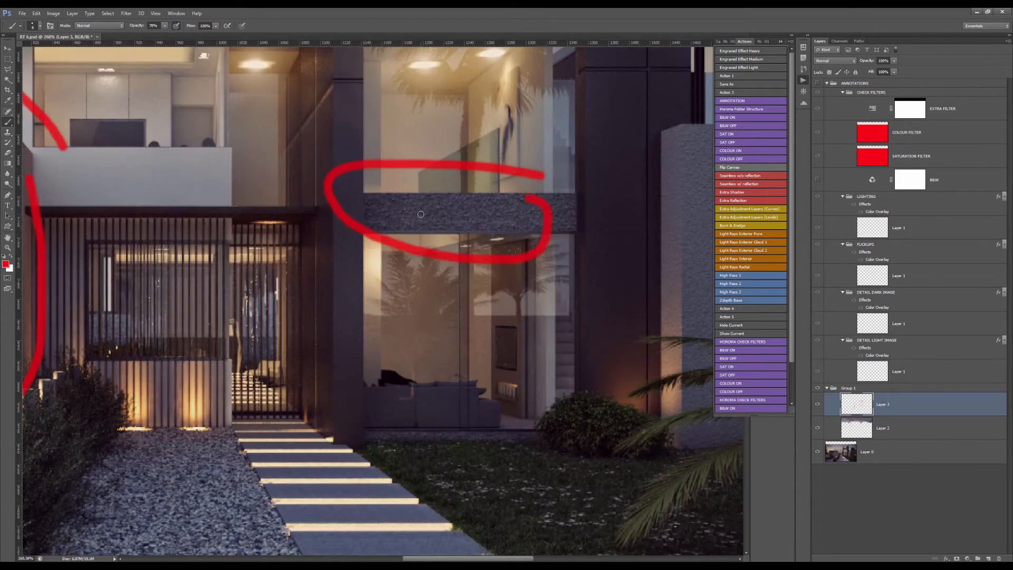
scroll(446, 225, down, 1)
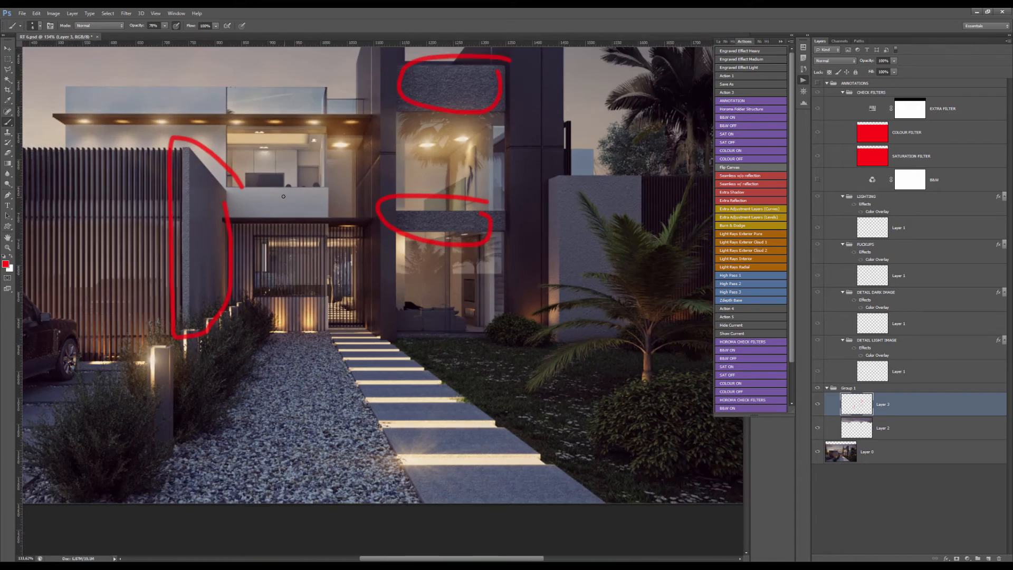
scroll(264, 224, up, 4)
scroll(509, 234, down, 2)
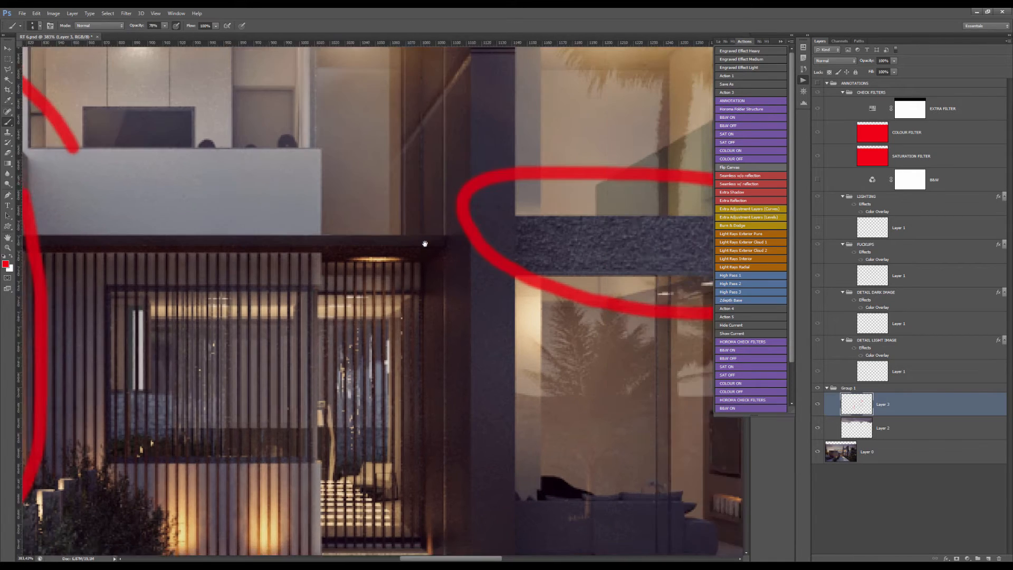
scroll(509, 226, down, 1)
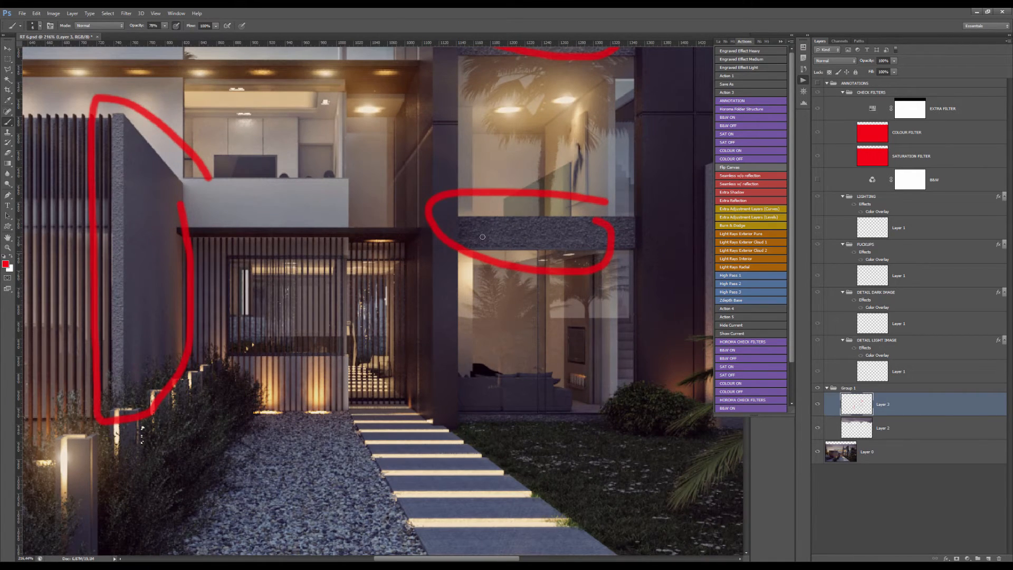
scroll(314, 204, up, 1)
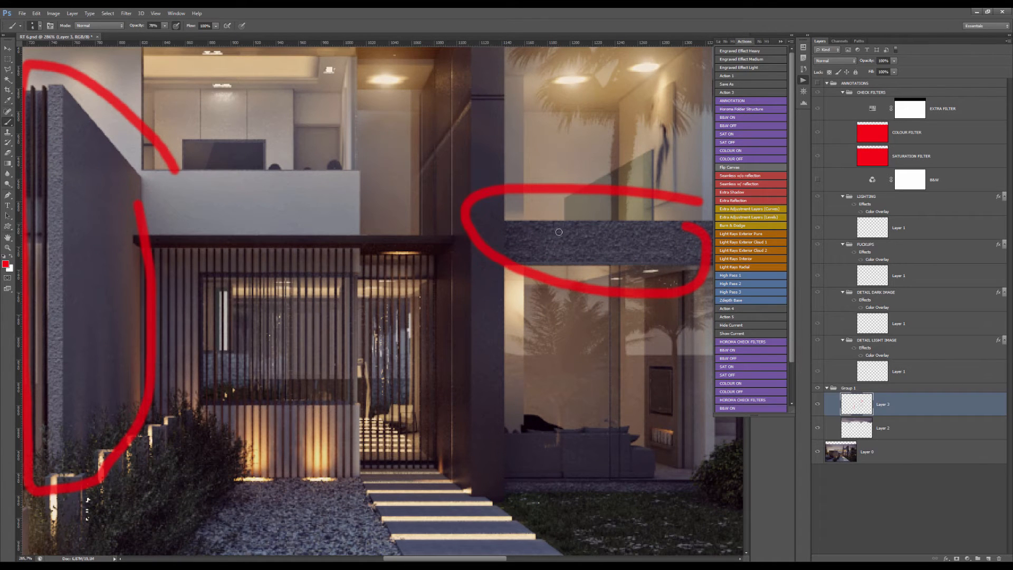
scroll(477, 234, down, 3)
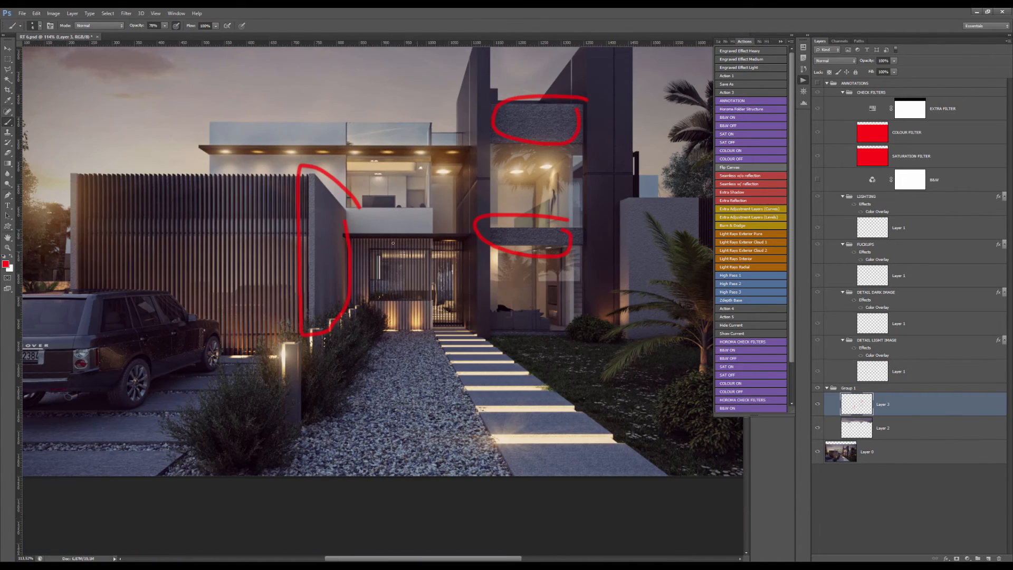
scroll(483, 241, down, 2)
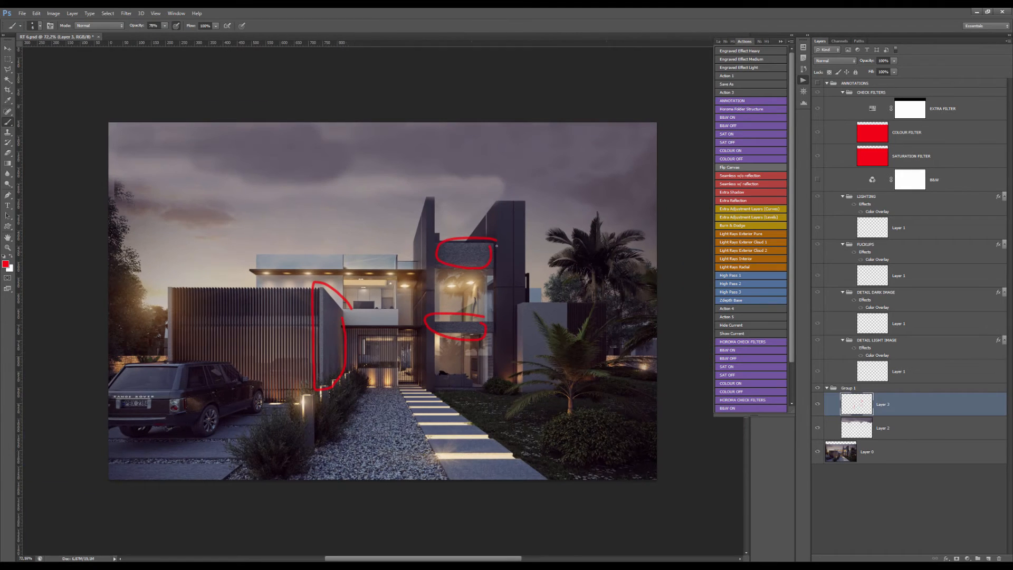
- Add a new layer above Layer 3 and hide Layer 3 with its red circles
click(988, 558)
click(817, 428)
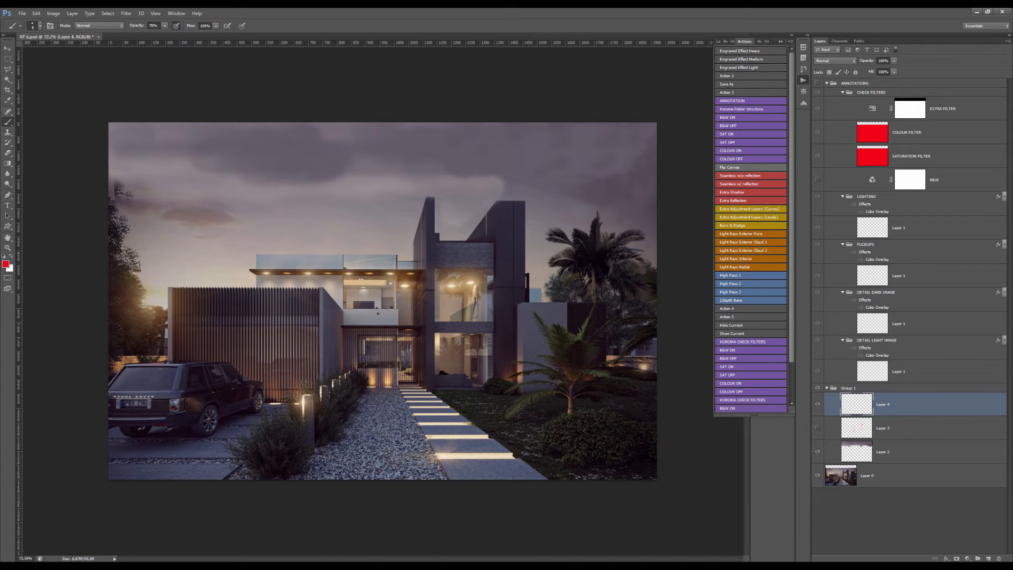
scroll(356, 367, up, 6)
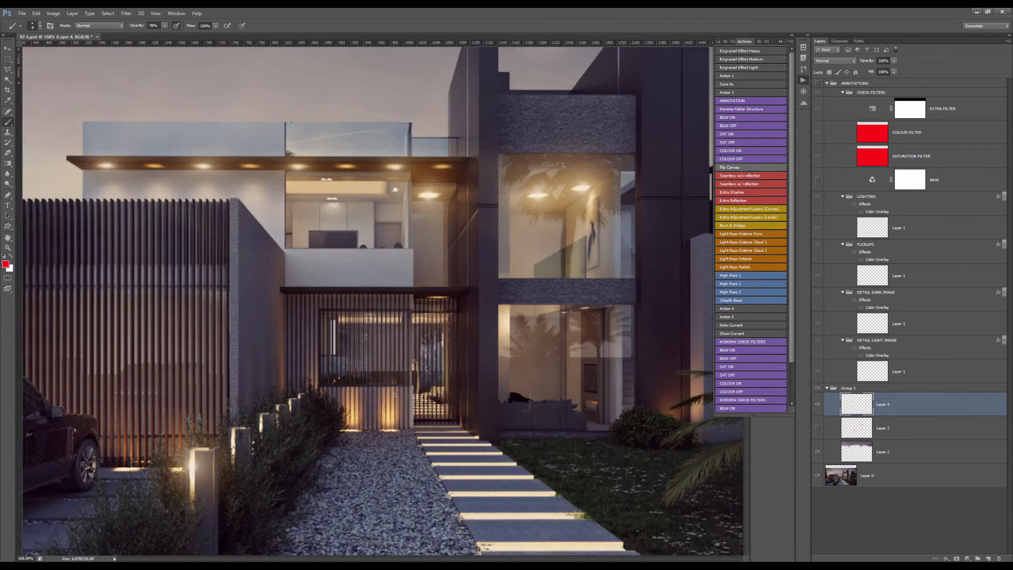
- Trace the skyline over the trees, garage roof, tower and palms in red, mark the gravel path, and undo both marks
scroll(356, 366, down, 8)
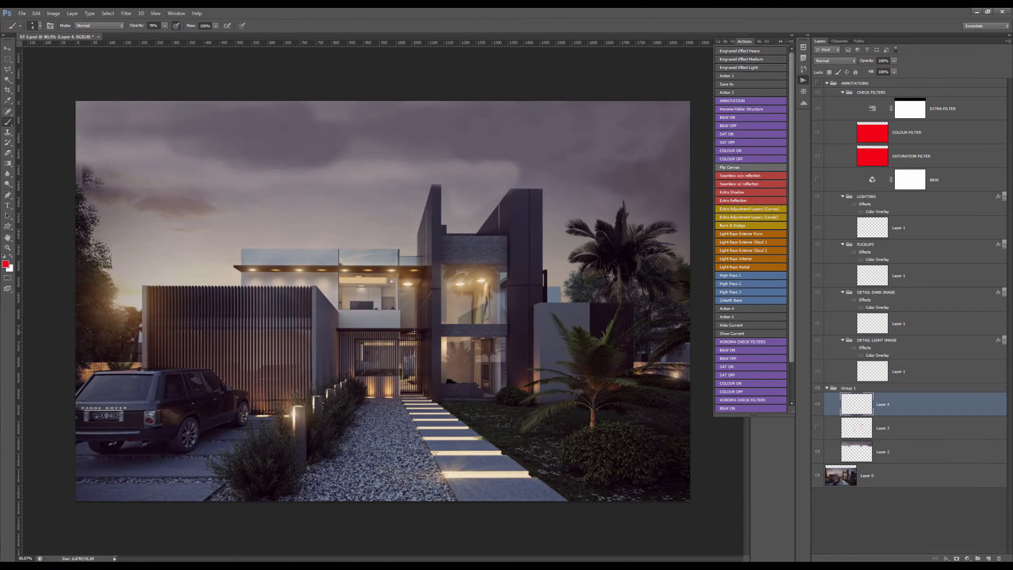
key(alt)
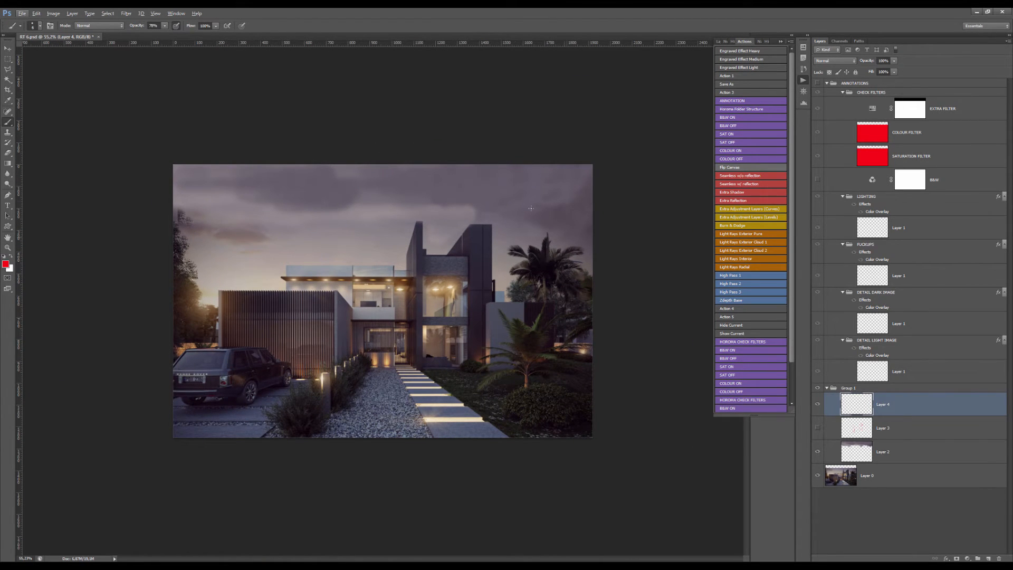
scroll(438, 358, up, 3)
scroll(384, 302, down, 4)
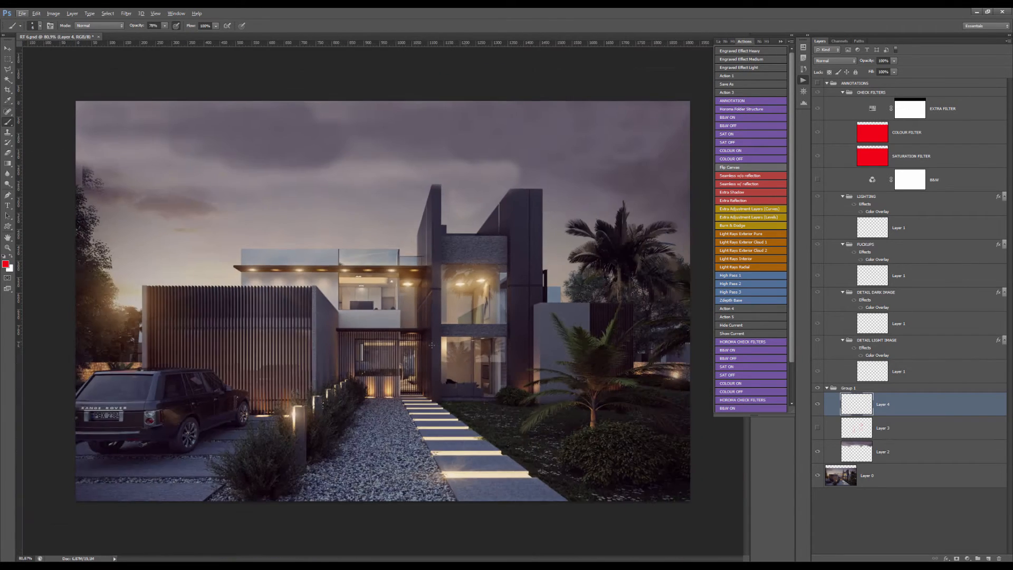
drag(199, 238, 218, 289)
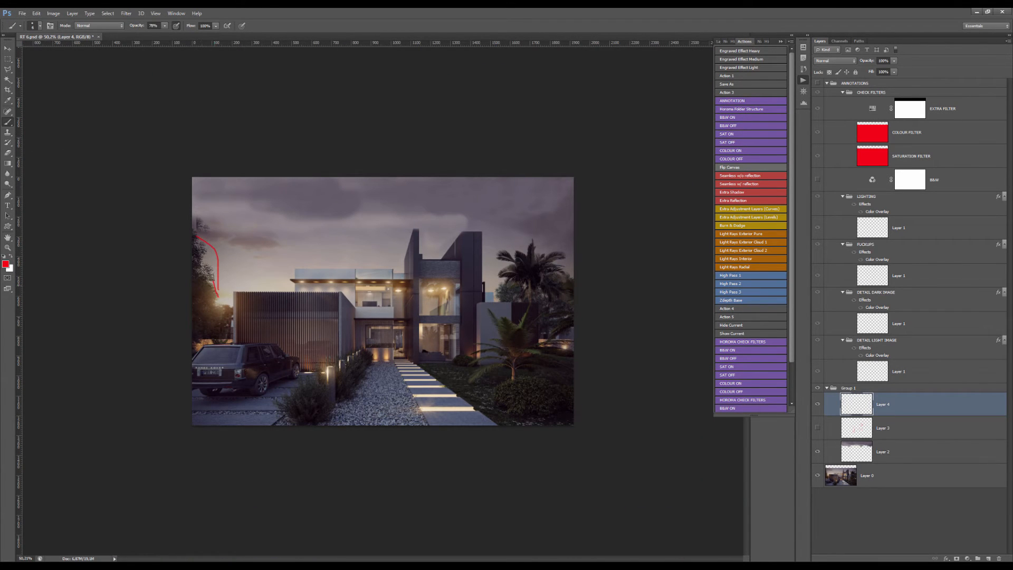
mouse_move(290, 294)
mouse_down()
mouse_move(320, 268)
mouse_move(411, 272)
mouse_move(410, 239)
mouse_move(455, 256)
mouse_move(479, 245)
mouse_move(490, 287)
mouse_up()
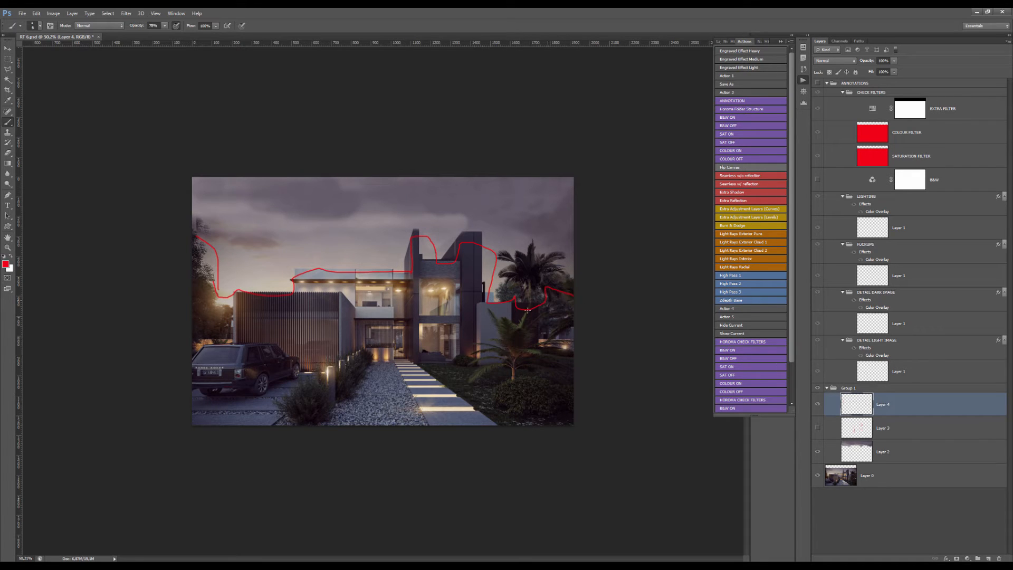
key(ctrl+z)
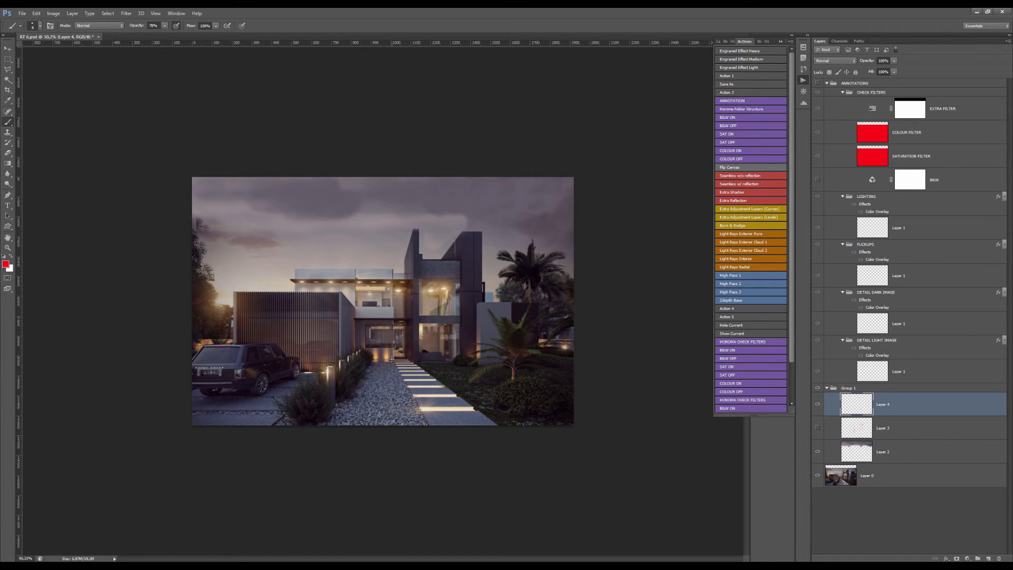
drag(391, 359, 384, 439)
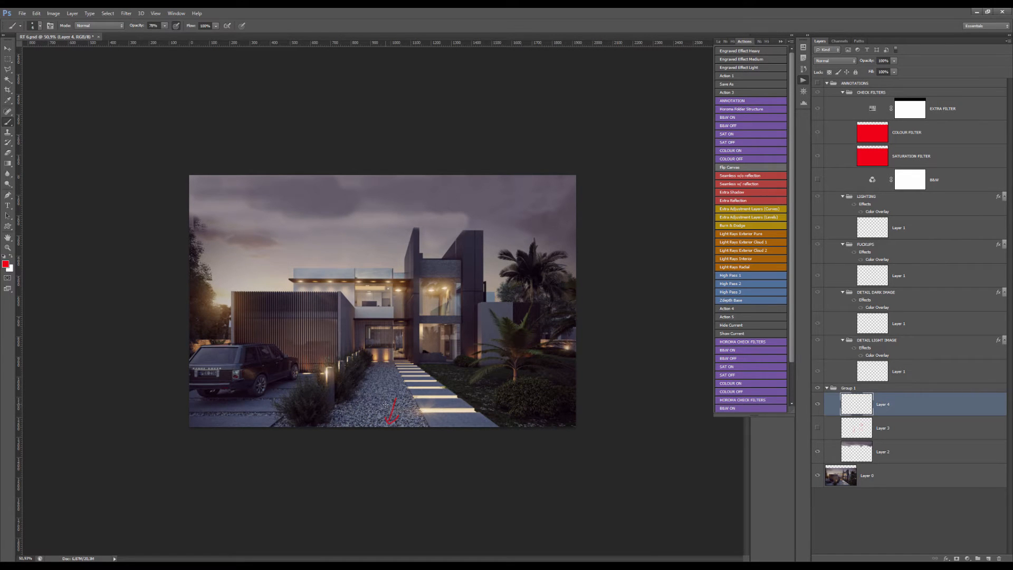
key(ctrl+z)
- Draw straight horizontal red lines across the tower's ground-floor window, the entrance screen and the garage slats
mouse_move(399, 334)
mouse_down()
mouse_move(536, 395)
mouse_move(506, 376)
mouse_move(411, 378)
mouse_up()
click(578, 363)
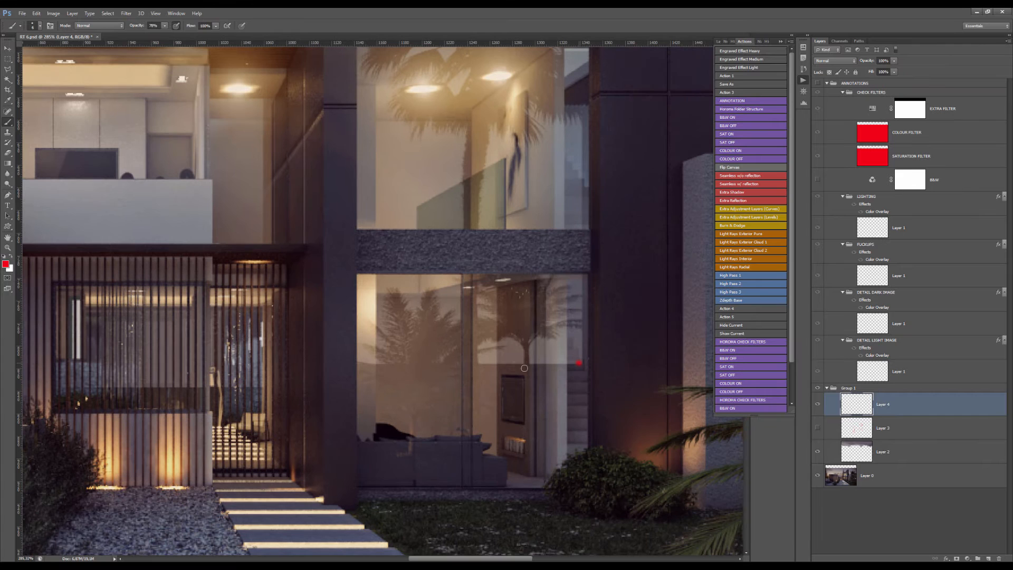
shift+click(362, 369)
drag(292, 379, 451, 372)
click(421, 381)
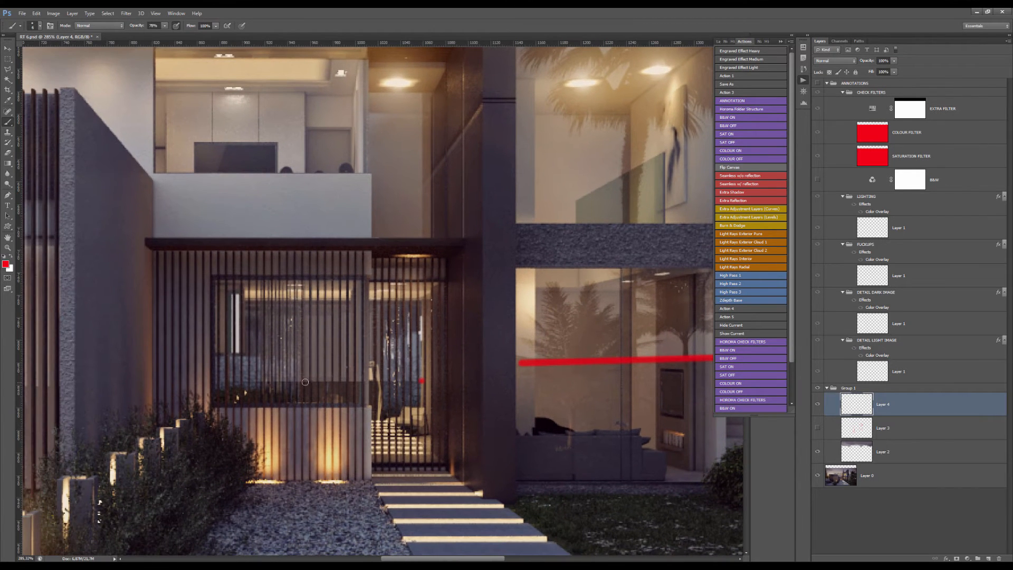
shift+click(239, 383)
drag(309, 369, 439, 361)
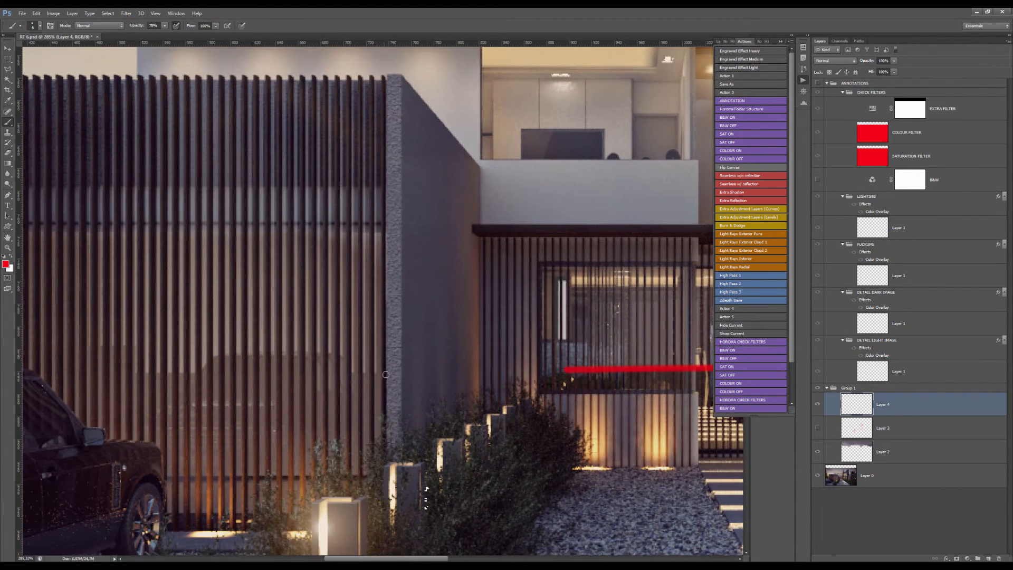
click(381, 374)
shift+click(101, 375)
- Clear all red marks from Layer 4 and deselect the canvas
scroll(266, 356, down, 8)
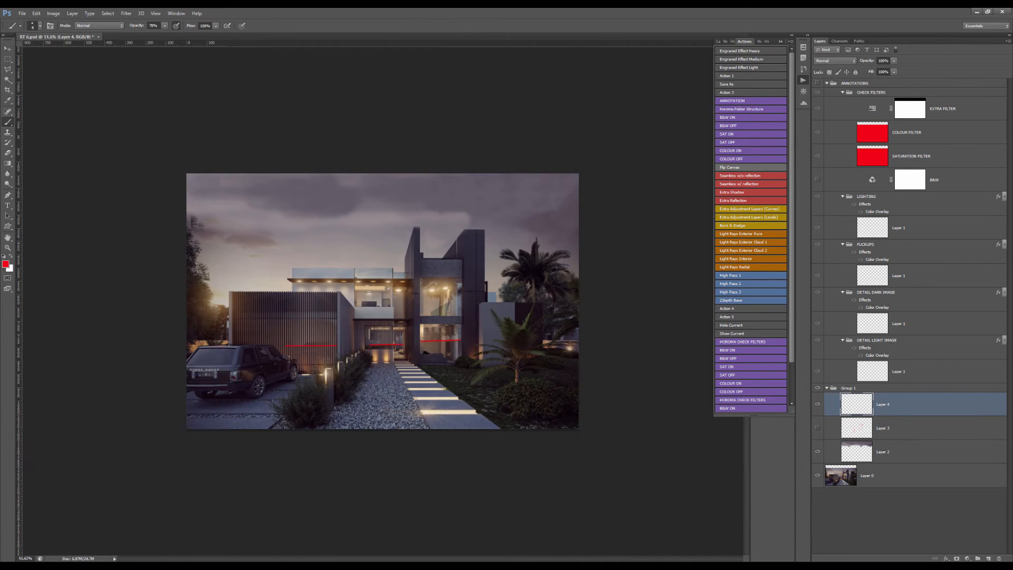
scroll(424, 358, up, 3)
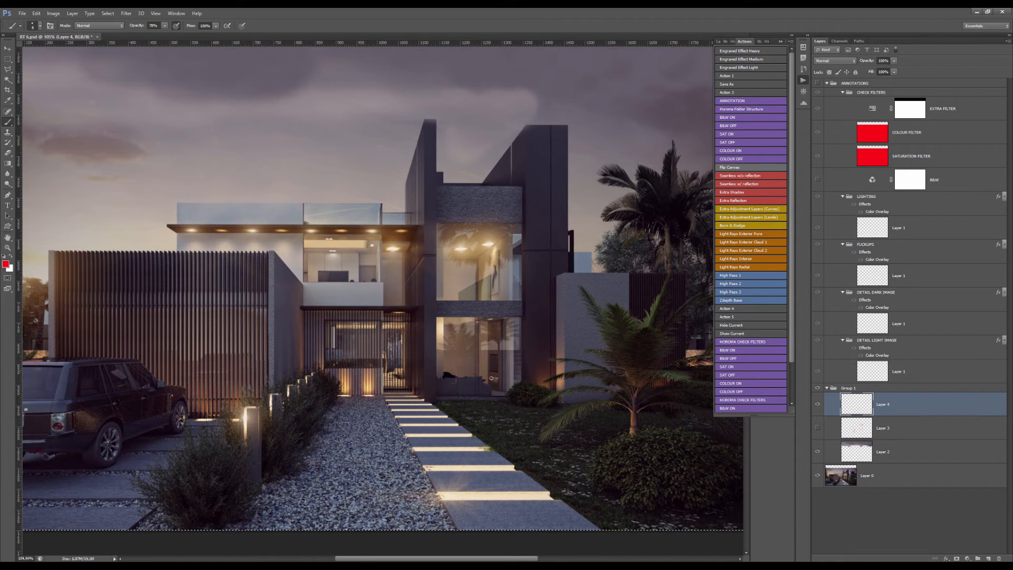
scroll(483, 357, up, 2)
mouse_move(389, 329)
mouse_down()
mouse_move(541, 329)
mouse_move(549, 392)
mouse_move(549, 402)
mouse_move(410, 401)
mouse_move(391, 324)
mouse_move(393, 409)
mouse_up()
mouse_move(416, 325)
mouse_down()
mouse_move(539, 326)
mouse_move(541, 418)
mouse_move(405, 411)
mouse_move(380, 330)
mouse_up()
mouse_move(320, 346)
mouse_down()
mouse_move(181, 346)
mouse_move(182, 396)
mouse_move(327, 403)
mouse_move(326, 352)
mouse_up()
drag(104, 361, 385, 311)
drag(162, 300, 187, 299)
mouse_move(313, 298)
mouse_down()
mouse_move(343, 351)
mouse_move(302, 302)
mouse_up()
key(ctrl+0)
key(Delete)
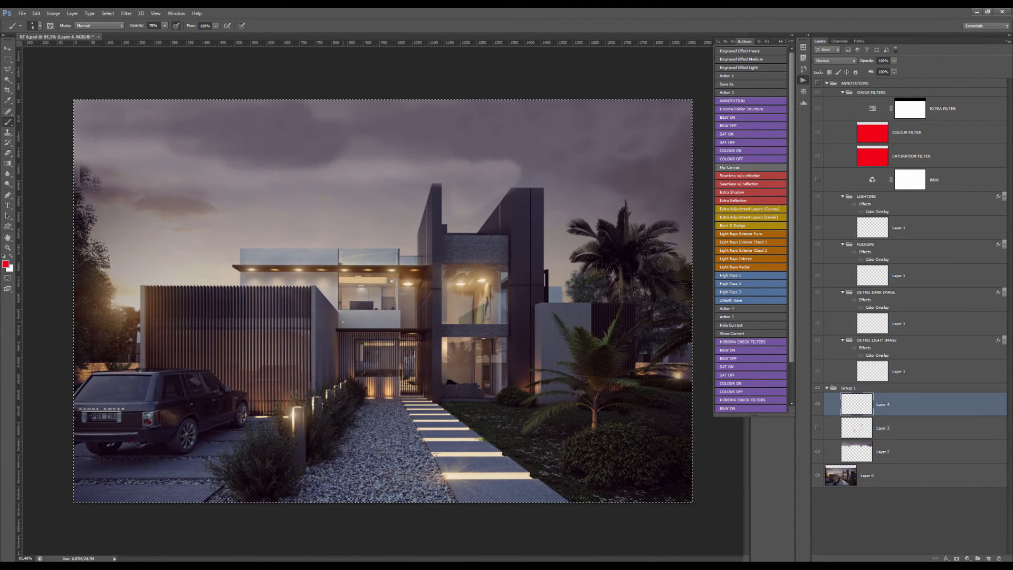
key(ctrl+d)
- Circle the palm garden in red and outline a horizontal band across the lower facade from the garage to the tower
scroll(467, 371, down, 4)
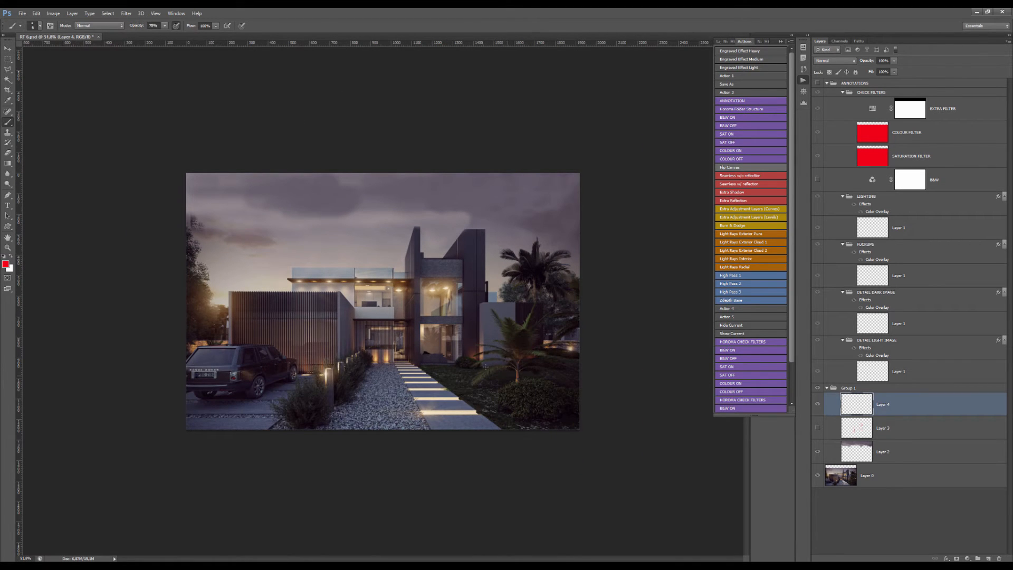
drag(424, 350, 579, 414)
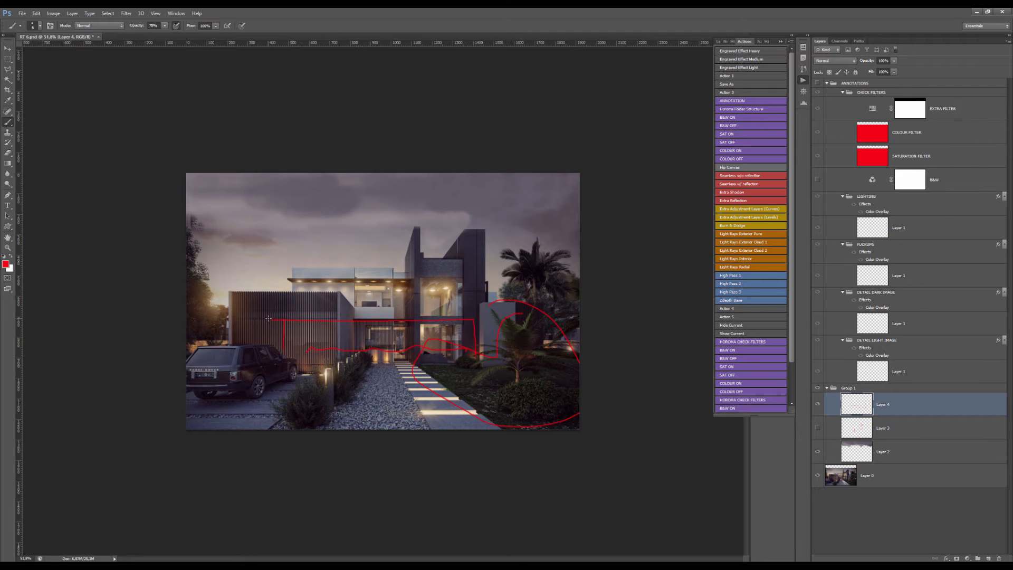
drag(268, 318, 497, 314)
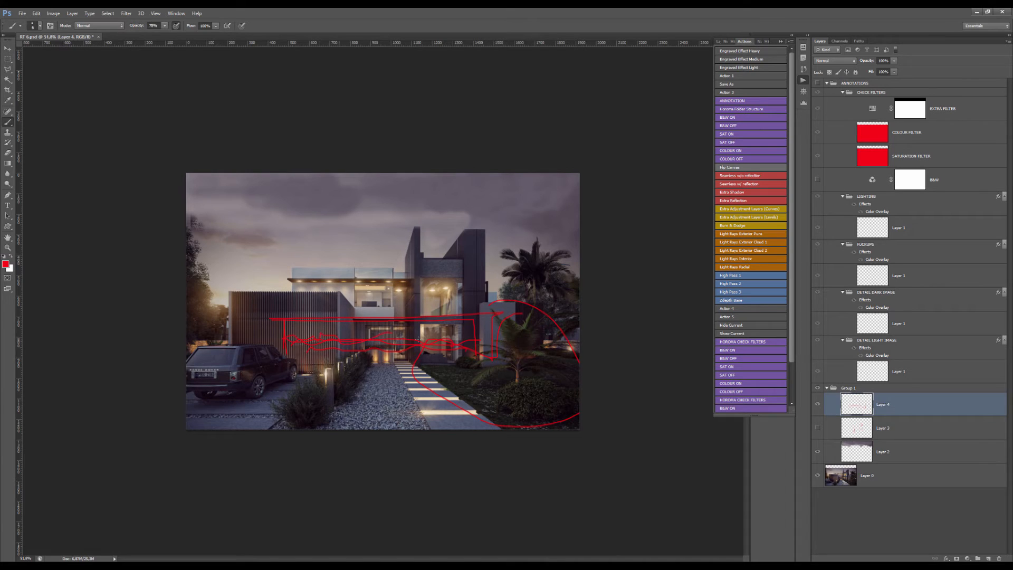
- Delete the garden and facade marks from Layer 4 and remove the selection
key(ctrl+a)
key(ctrl+BackSpace)
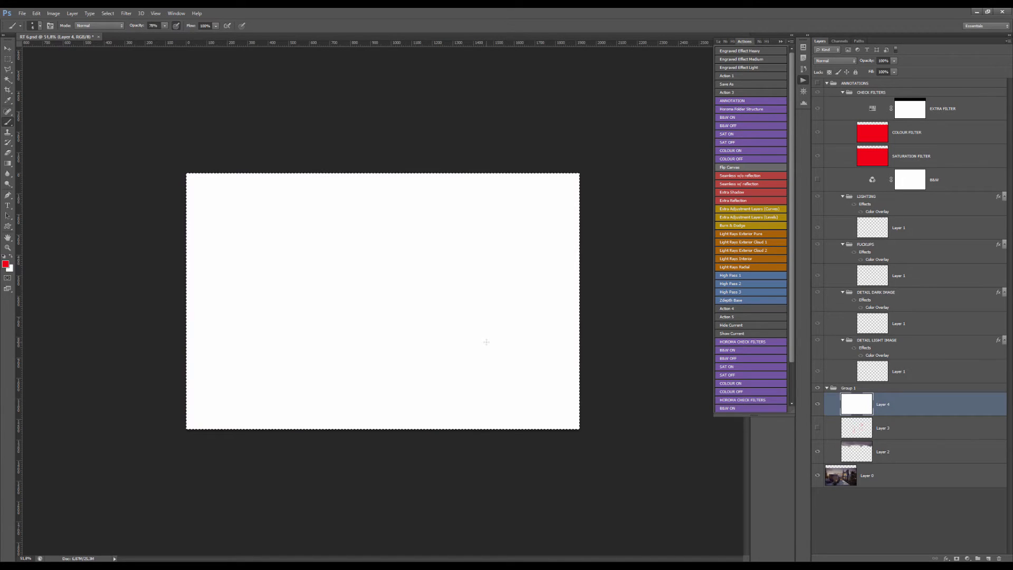
key(ctrl+z)
key(Delete)
key(ctrl+d)
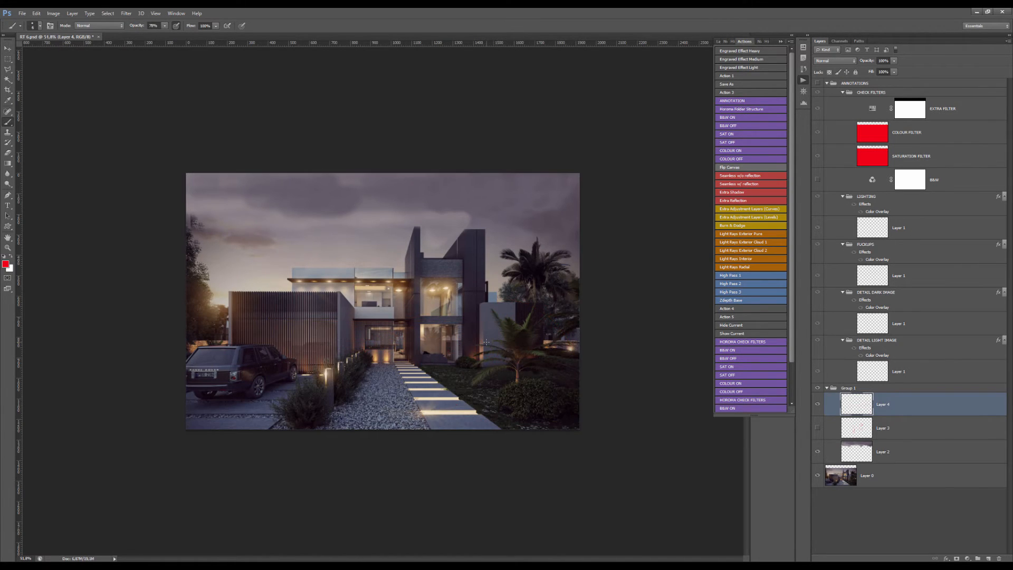
- Show the ANNOTATIONS group and stretch the COLOUR FILTER and SATURATION FILTER layers upward to cover the whole canvas
drag(444, 366, 542, 386)
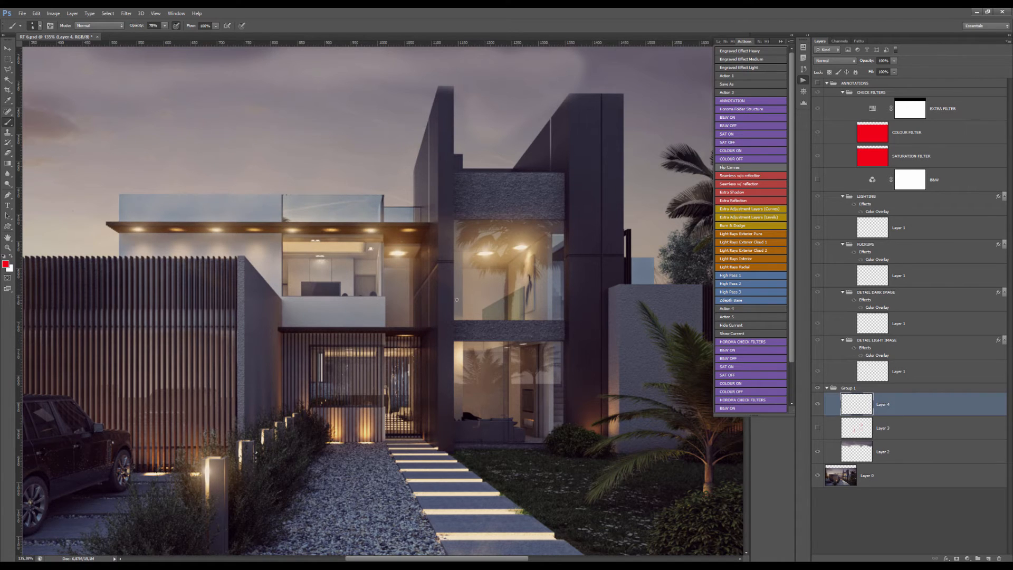
drag(457, 300, 359, 300)
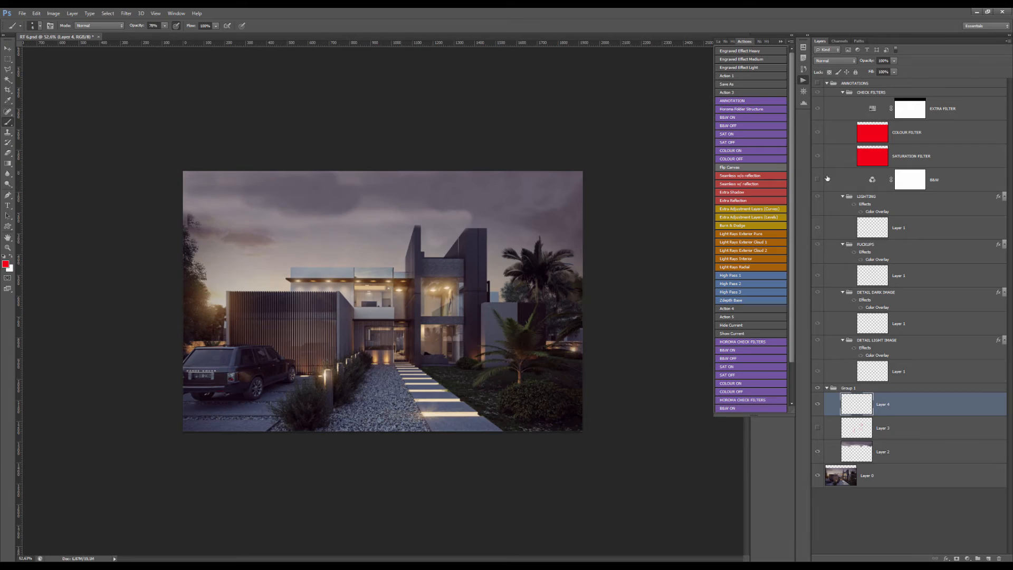
click(817, 83)
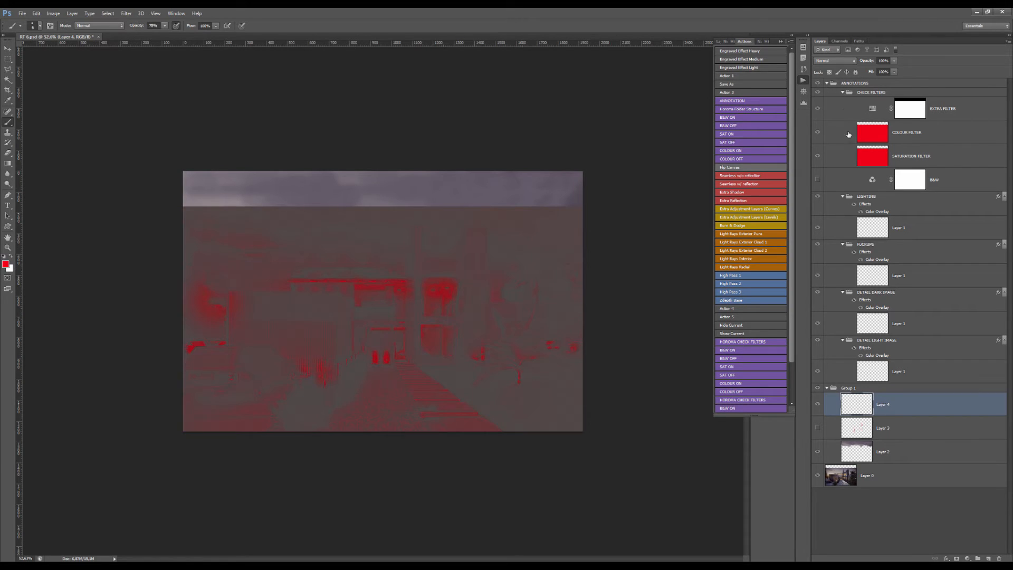
click(891, 138)
shift+click(891, 157)
key(ctrl+t)
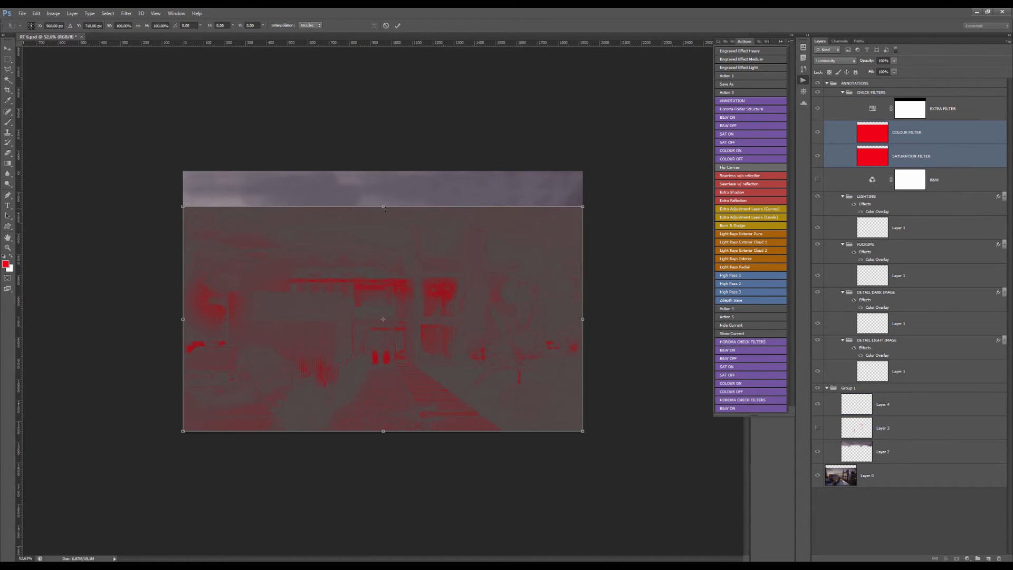
drag(383, 207, 384, 165)
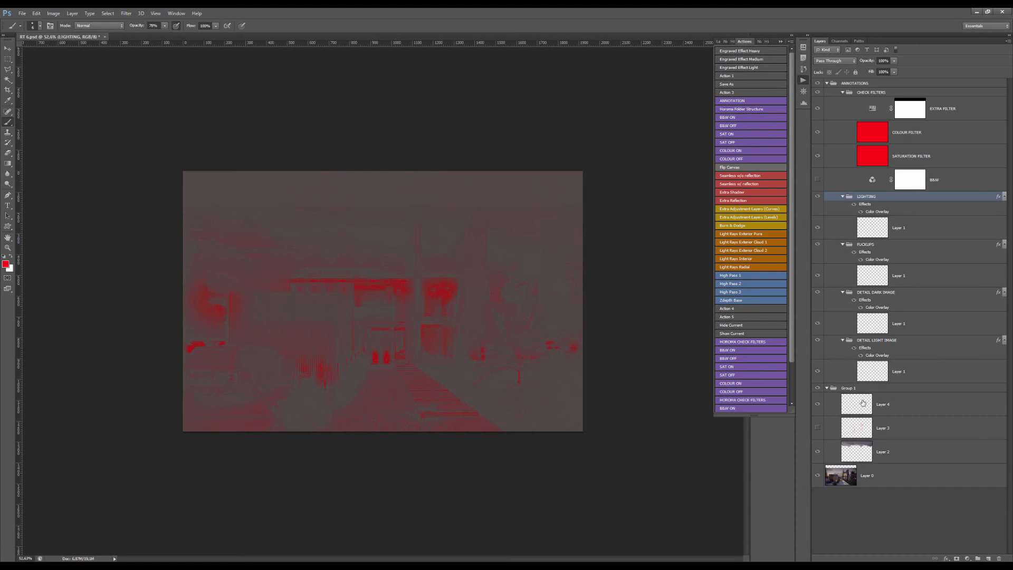
- Select Layer 4, hide the EXTRA, COLOUR and SATURATION filters, and show the B&W check layer
click(860, 404)
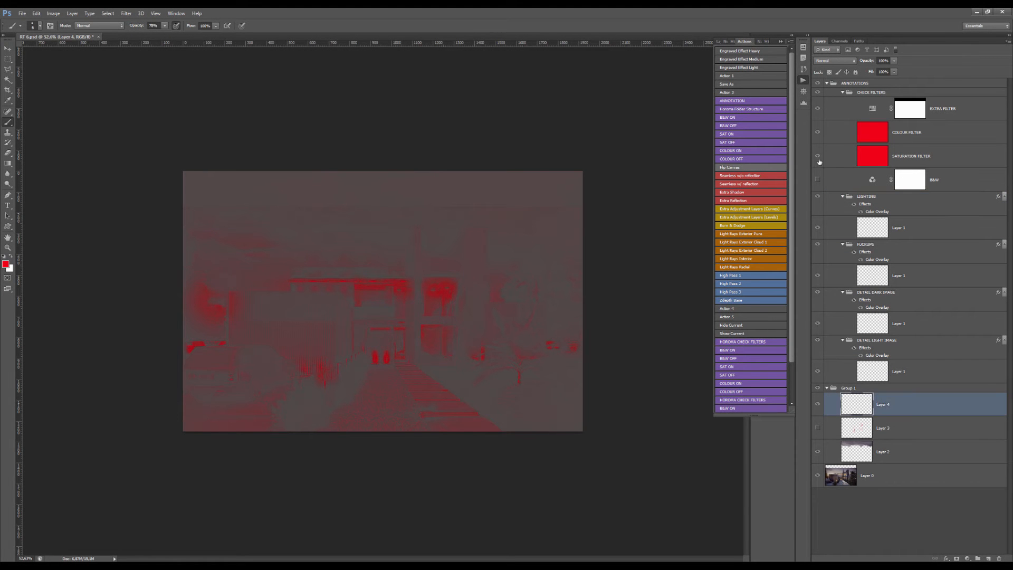
drag(819, 163, 818, 107)
click(817, 180)
key(v)
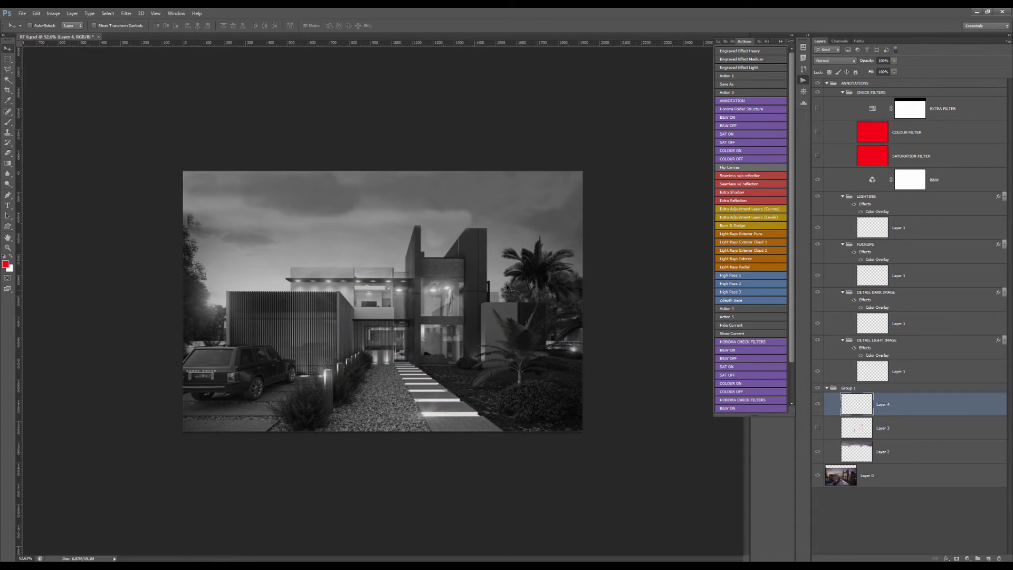
- Add a Levels adjustment above Layer 4 with shadow input 11, midtones 0.88 and highlight input 247
click(967, 558)
click(953, 423)
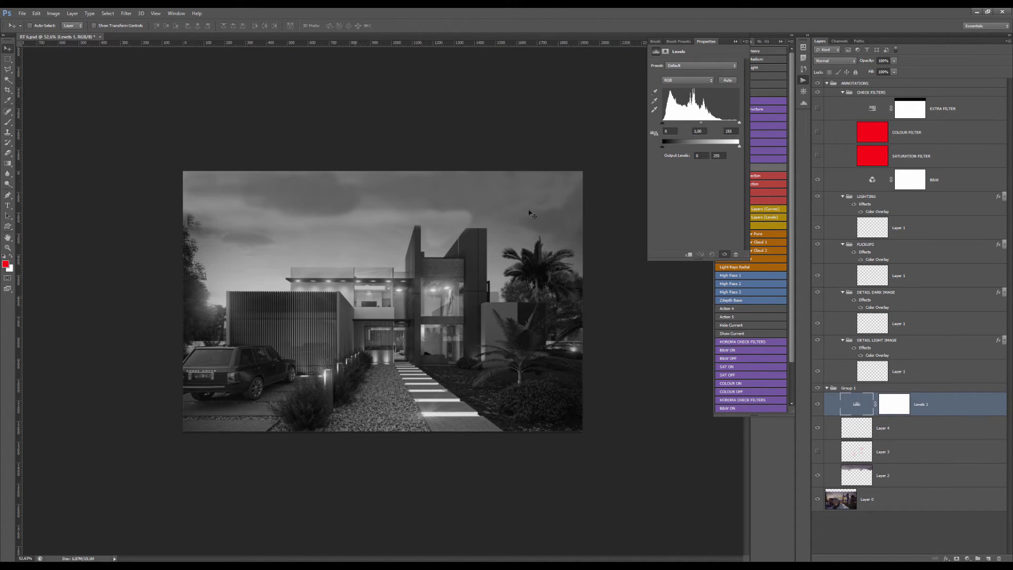
mouse_move(701, 124)
mouse_down()
mouse_move(737, 123)
mouse_move(706, 127)
mouse_up()
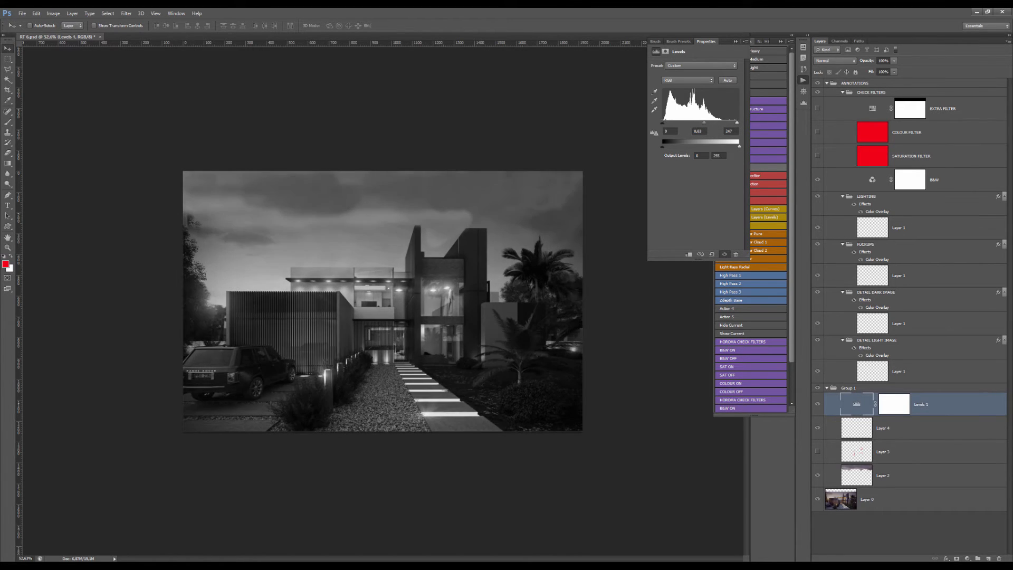
drag(704, 127, 706, 127)
- Compare the black-and-white render with the Levels adjustment hidden and shown
click(817, 402)
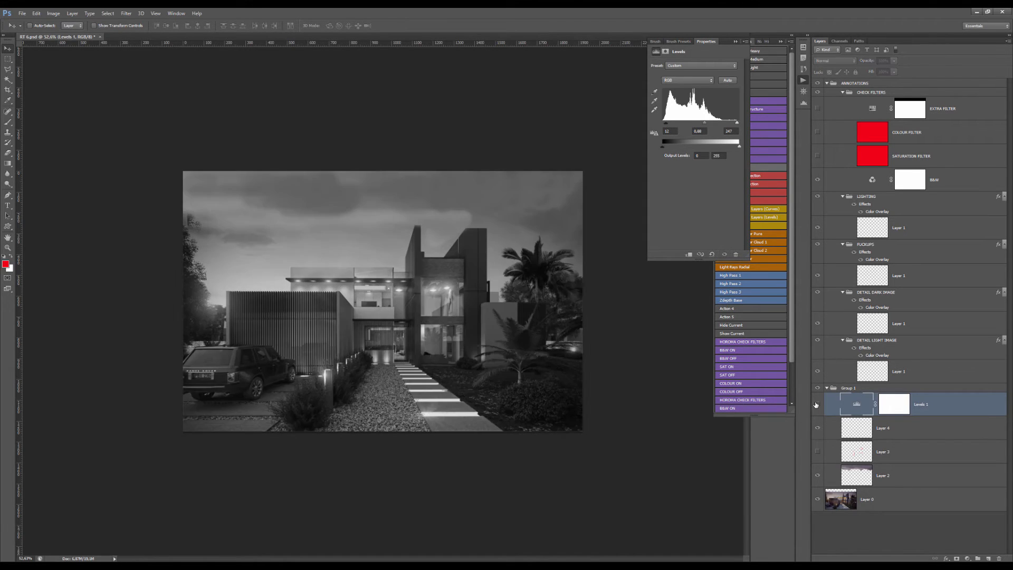
click(817, 402)
click(816, 403)
click(817, 403)
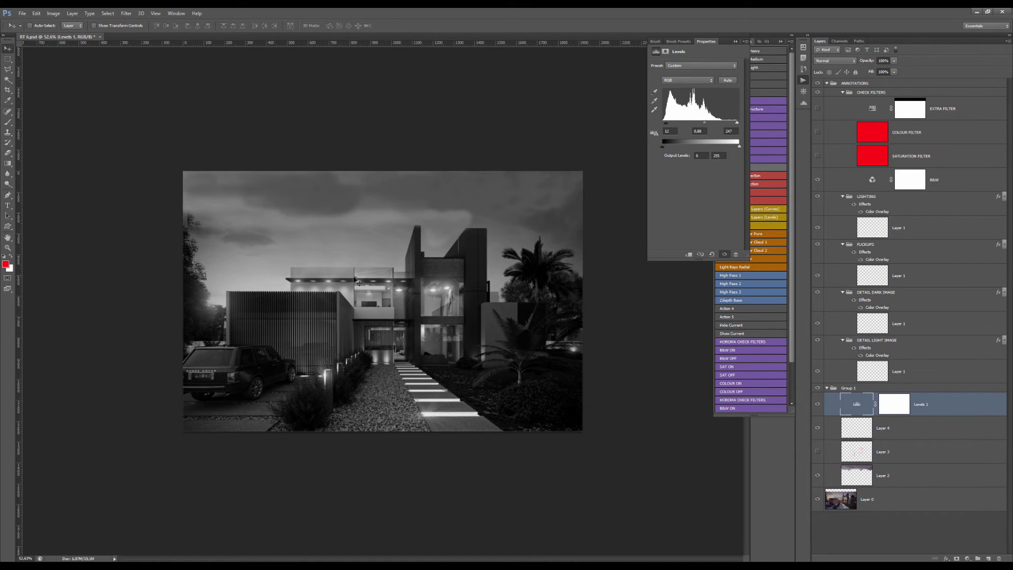
click(817, 404)
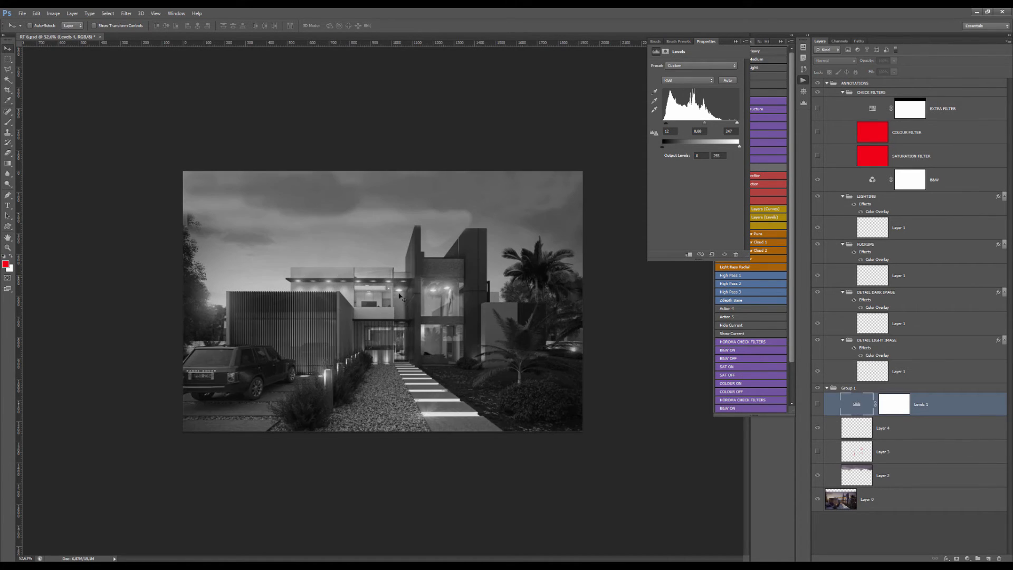
click(817, 405)
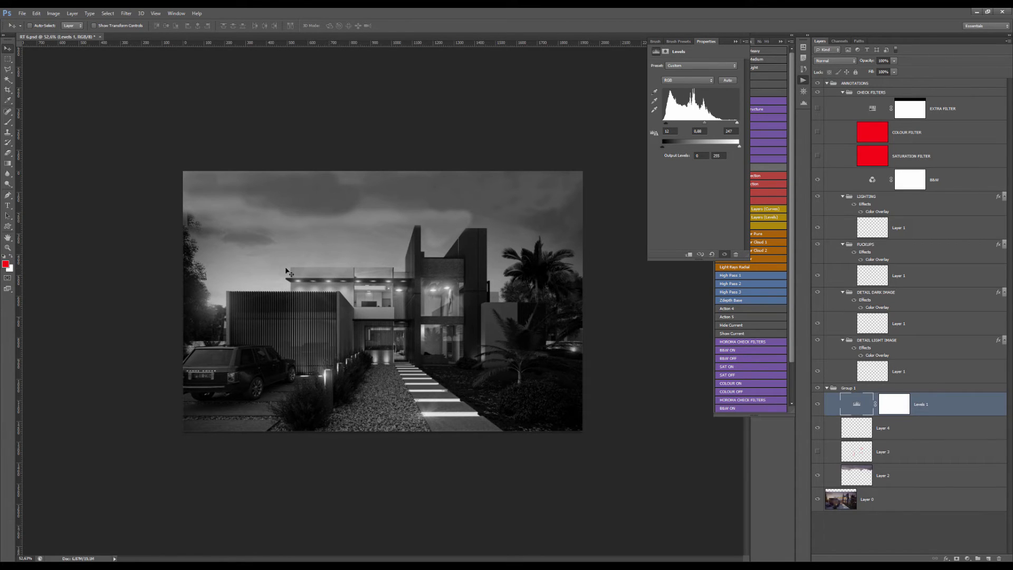
- Replace the B&W check with the EXTRA, COLOUR and SATURATION filters, and compare the image with Layer 2 hidden and shown
key(b)
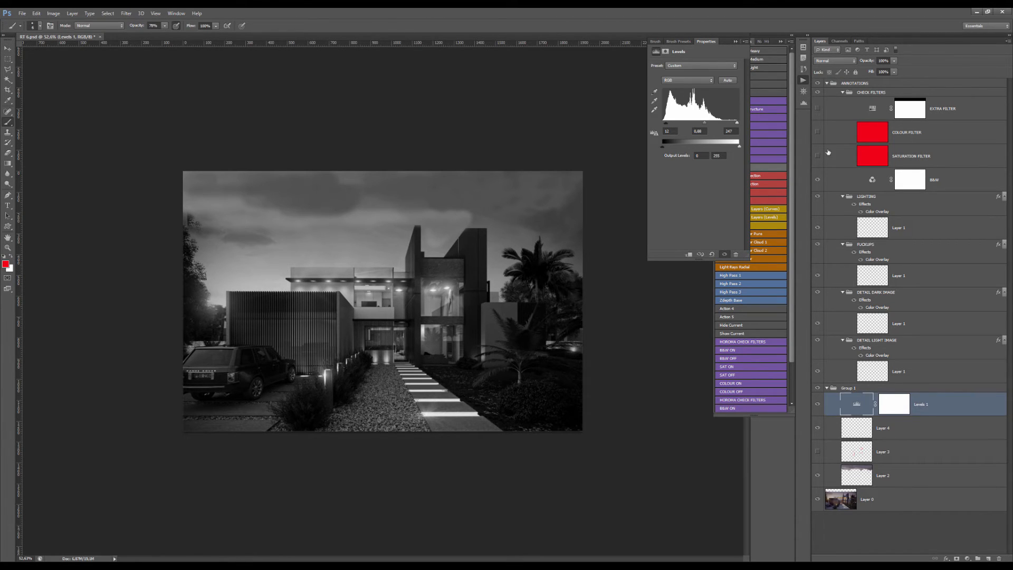
click(817, 179)
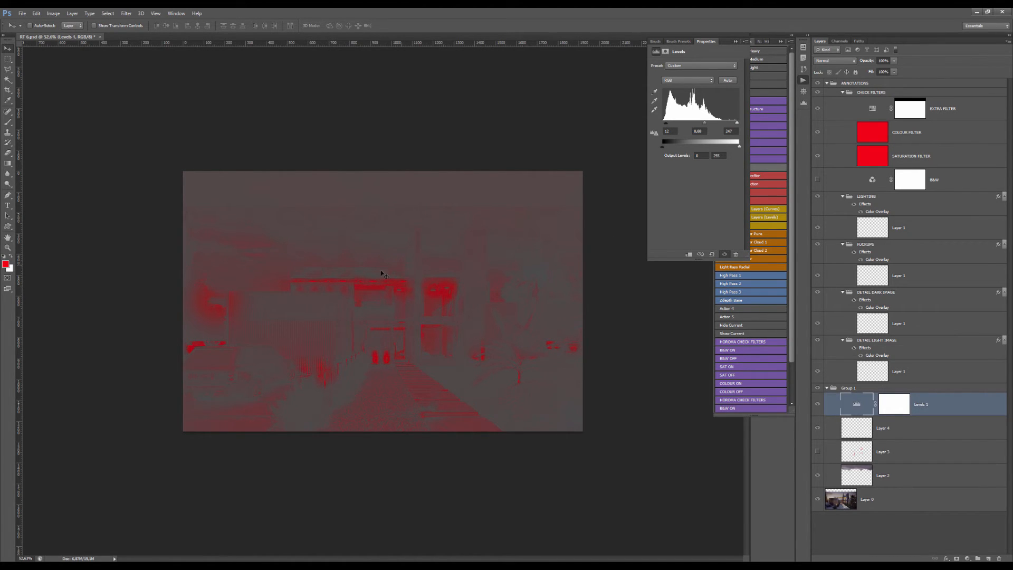
click(818, 475)
click(818, 476)
click(818, 476)
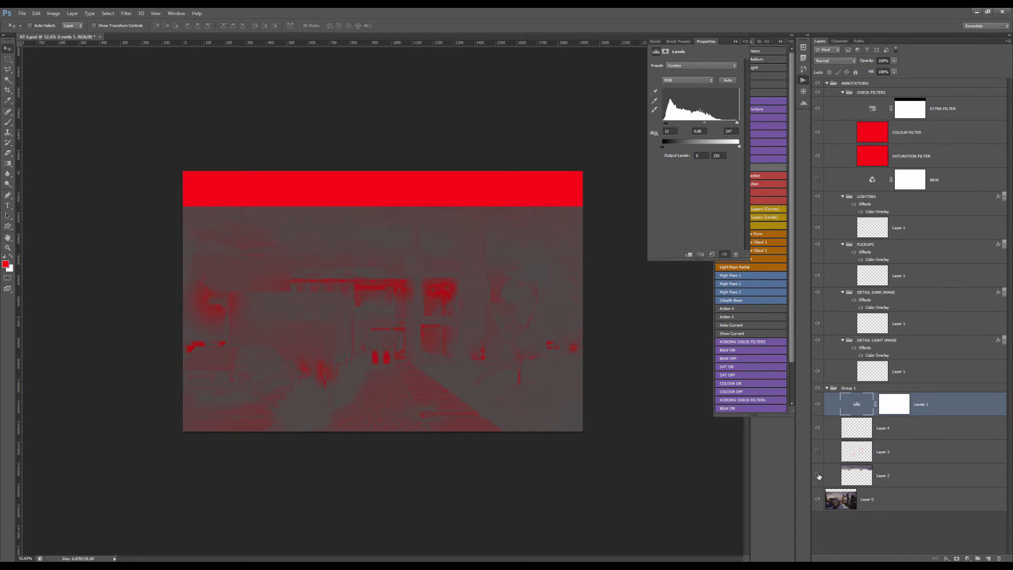
click(818, 476)
click(818, 476)
click(818, 476)
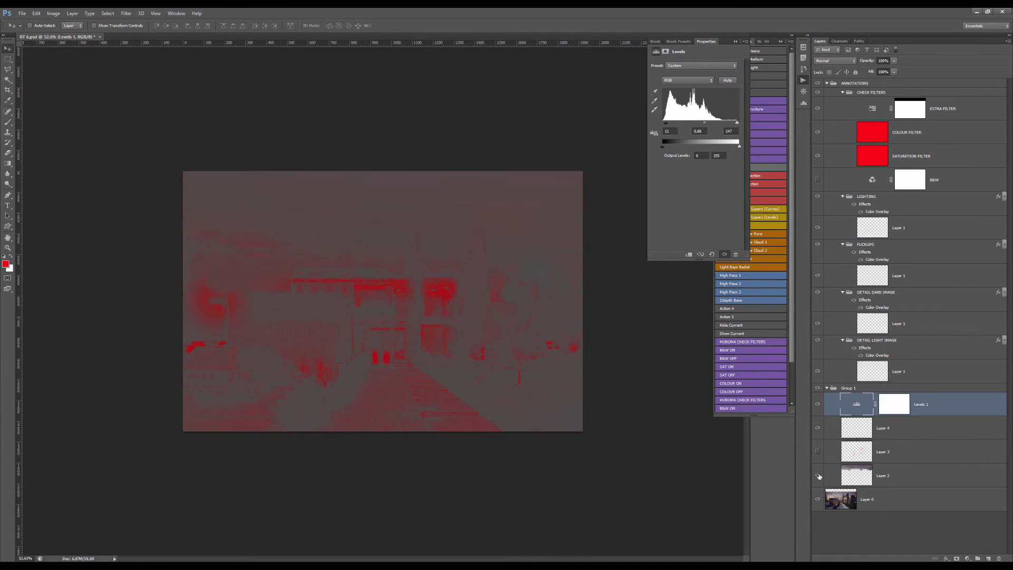
- Hide Layer 2 and compare the render with the saturation check, examining the bright area beside the slatted wall
click(818, 477)
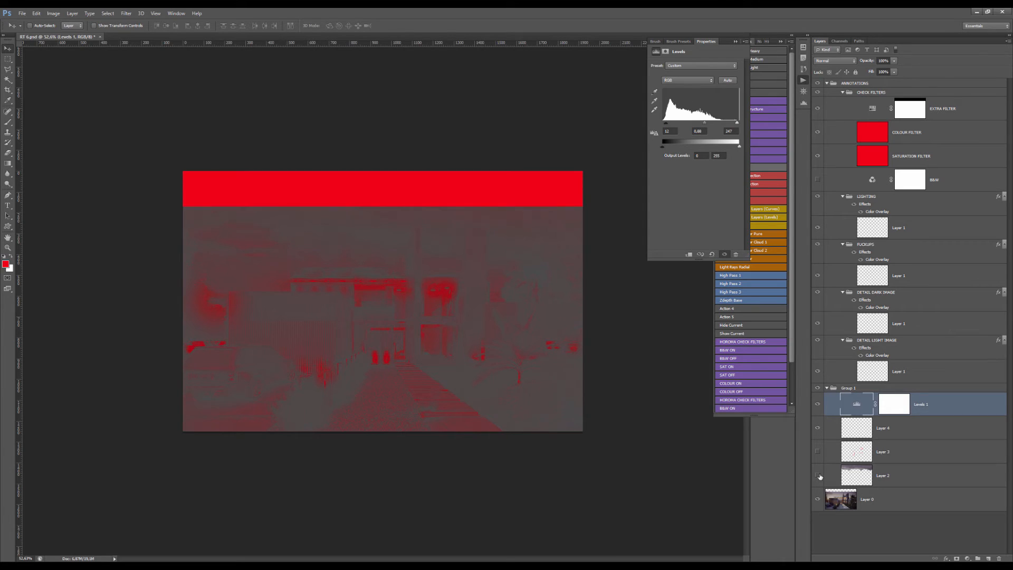
click(817, 83)
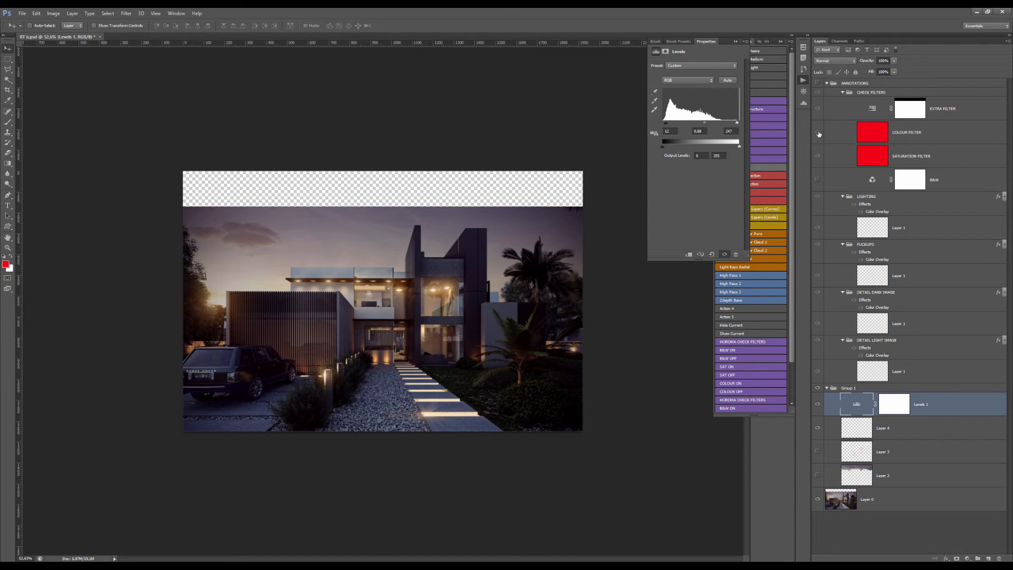
click(817, 83)
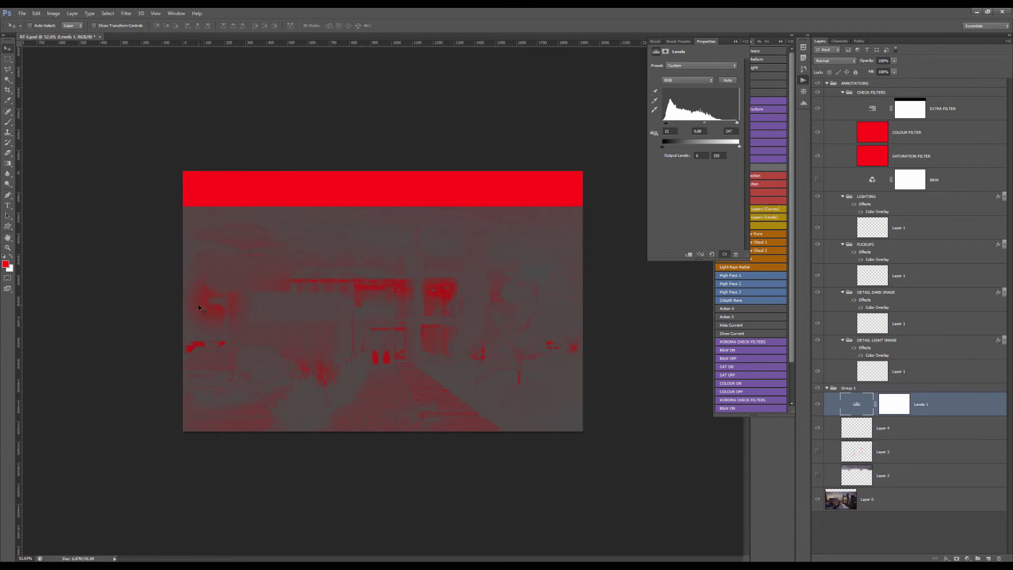
key(ctrl+plus)
scroll(104, 293, up, 3)
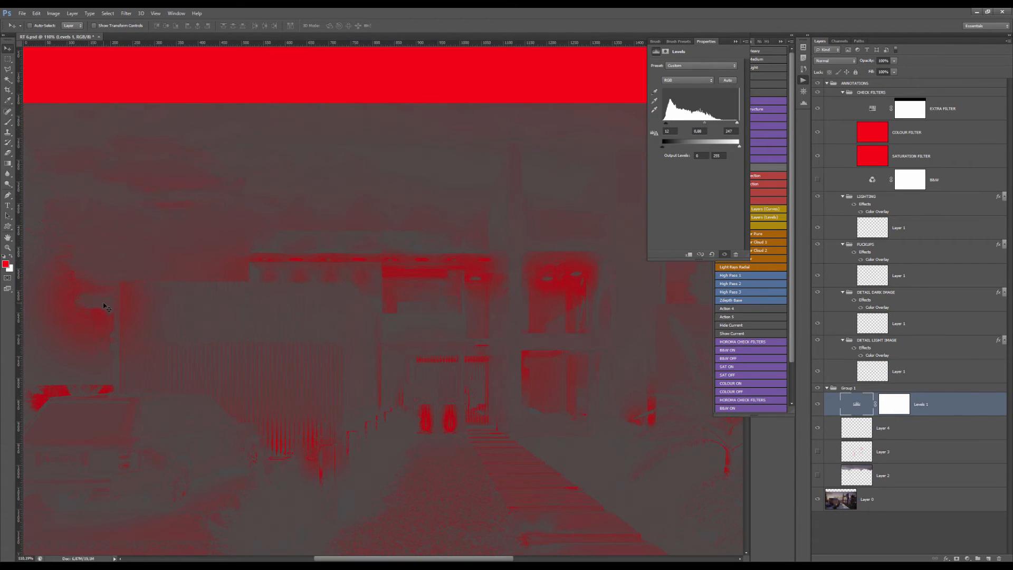
drag(104, 302, 178, 301)
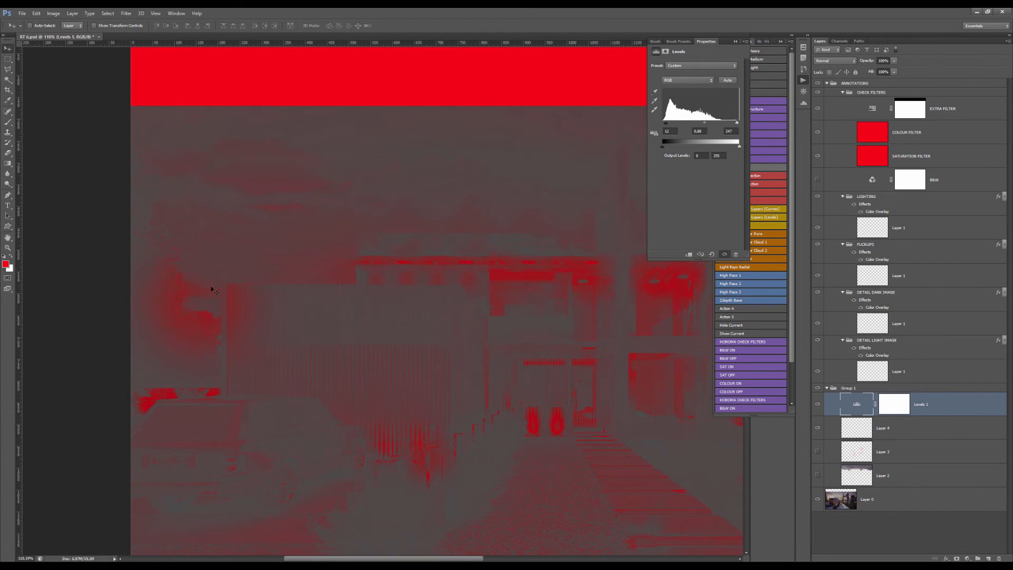
- Hide the ANNOTATIONS group and, on a new layer, circle the sun glow beside the slatted wall and outline the tree edge in red
click(817, 84)
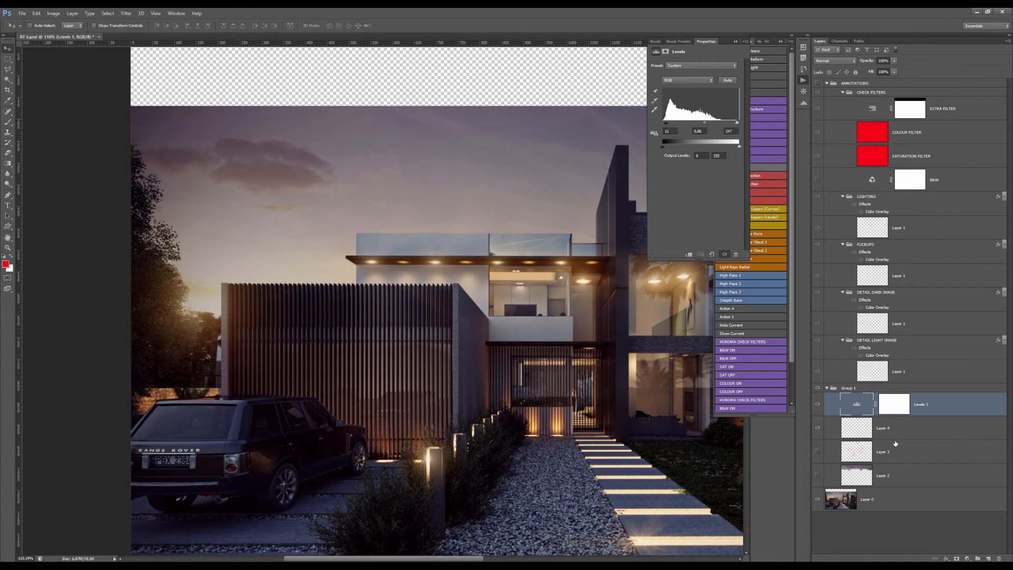
click(988, 558)
key(b)
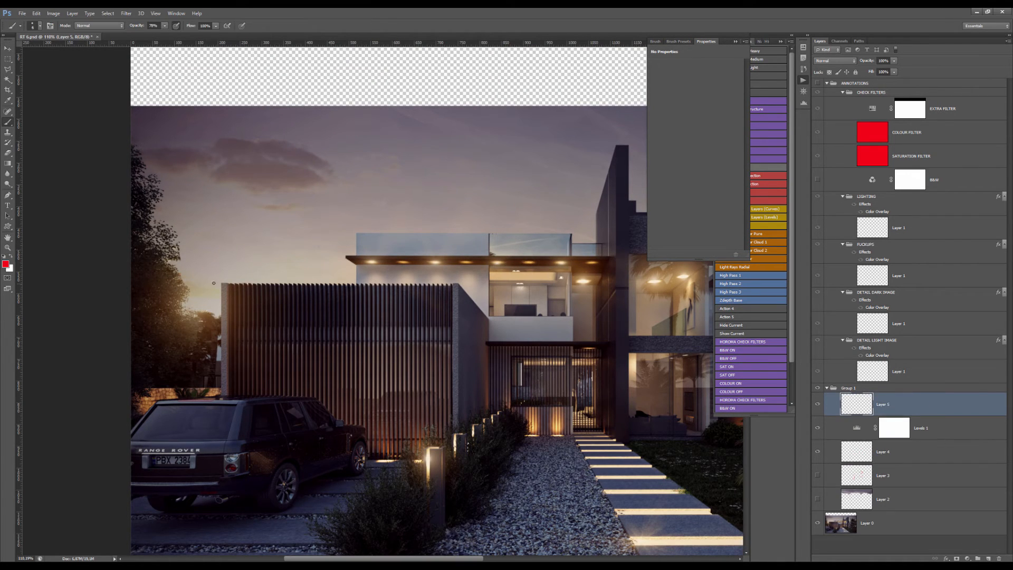
mouse_move(212, 266)
mouse_down()
mouse_move(251, 378)
mouse_move(196, 258)
mouse_up()
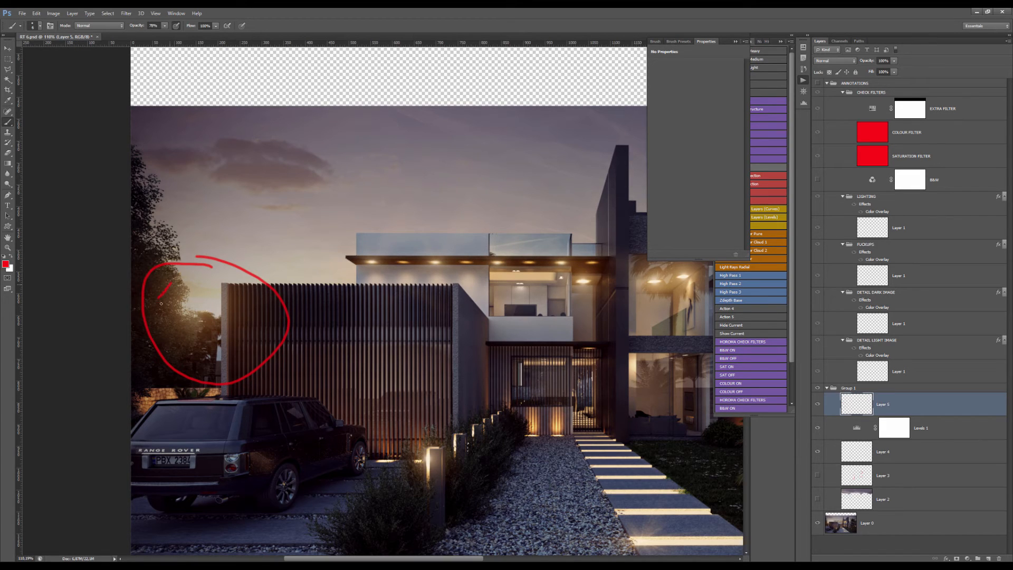
mouse_move(161, 303)
mouse_down()
mouse_move(161, 329)
mouse_move(191, 346)
mouse_up()
- Compare the red-marked sun glow with the ANNOTATIONS check filters shown and hidden
click(802, 80)
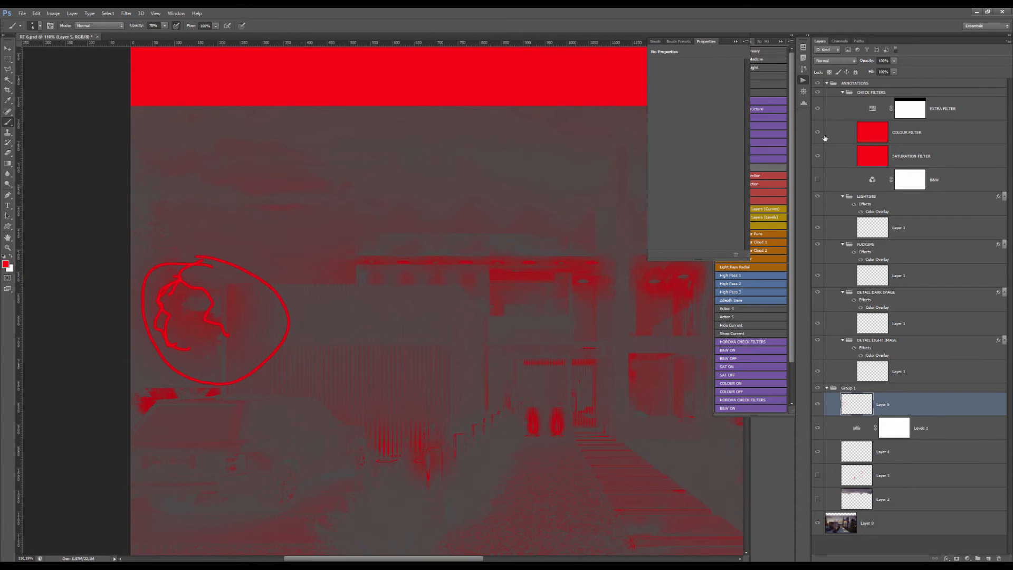
click(817, 83)
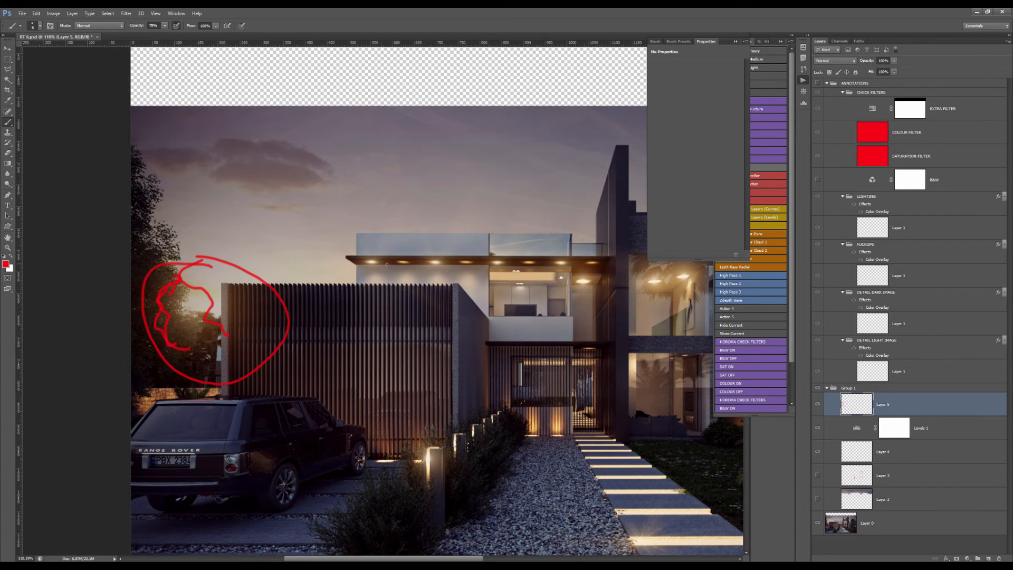
scroll(331, 261, down, 3)
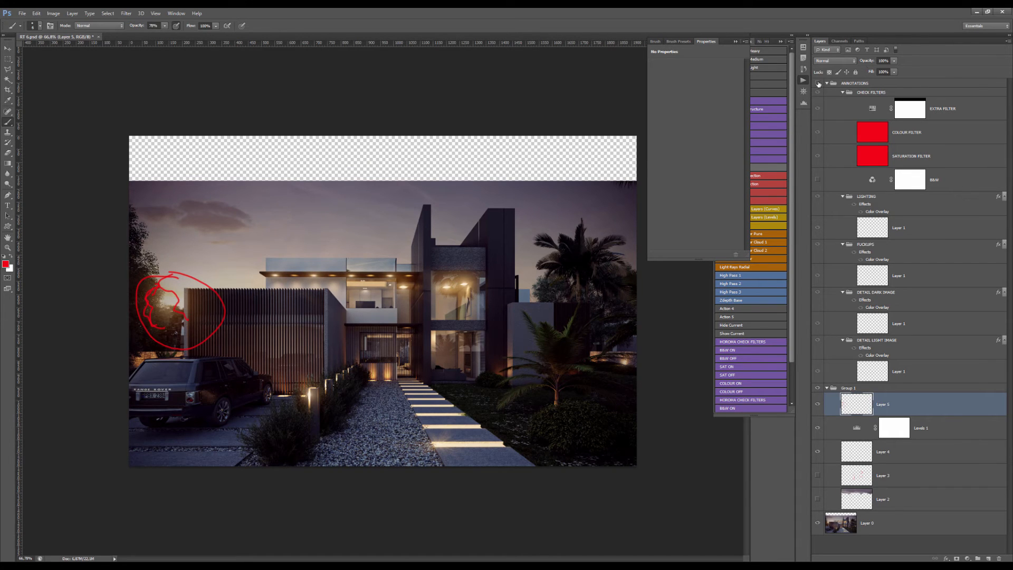
click(817, 83)
scroll(207, 310, up, 3)
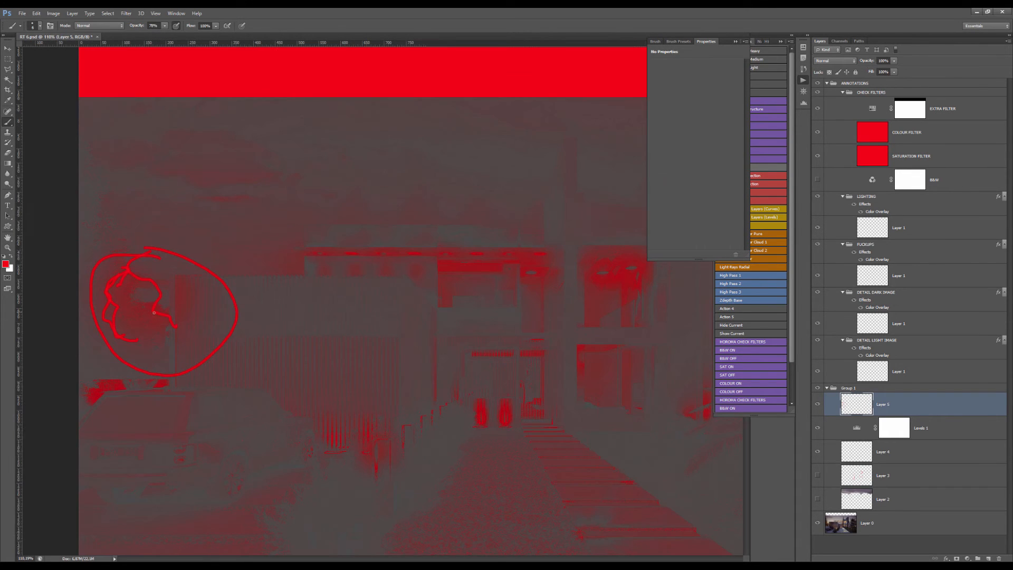
- Hide Layer 5 with the red markings, show Layer 2 again and hide the SATURATION FILTER, leaving the colour check on
click(816, 404)
scroll(156, 292, up, 1)
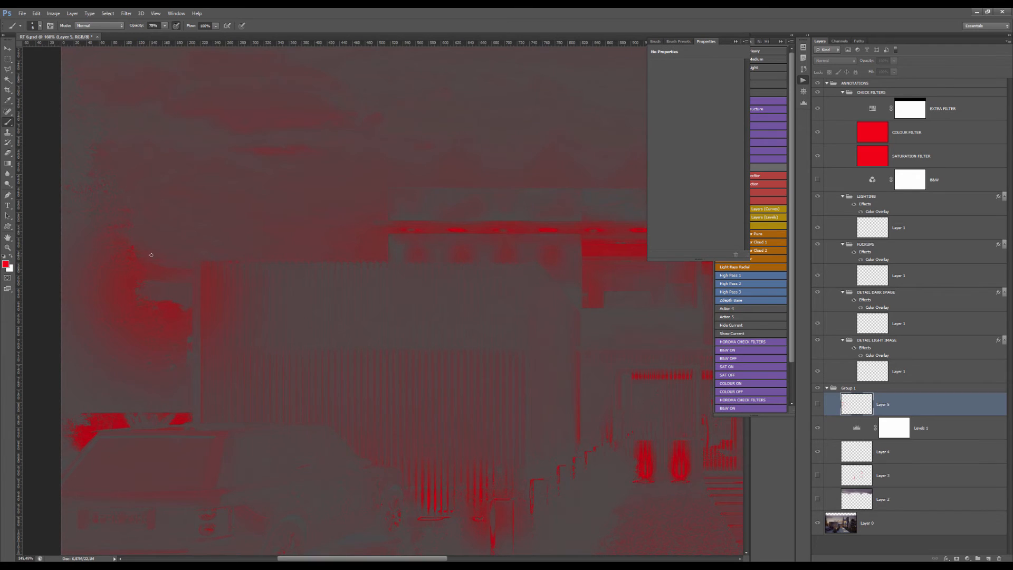
scroll(140, 255, down, 2)
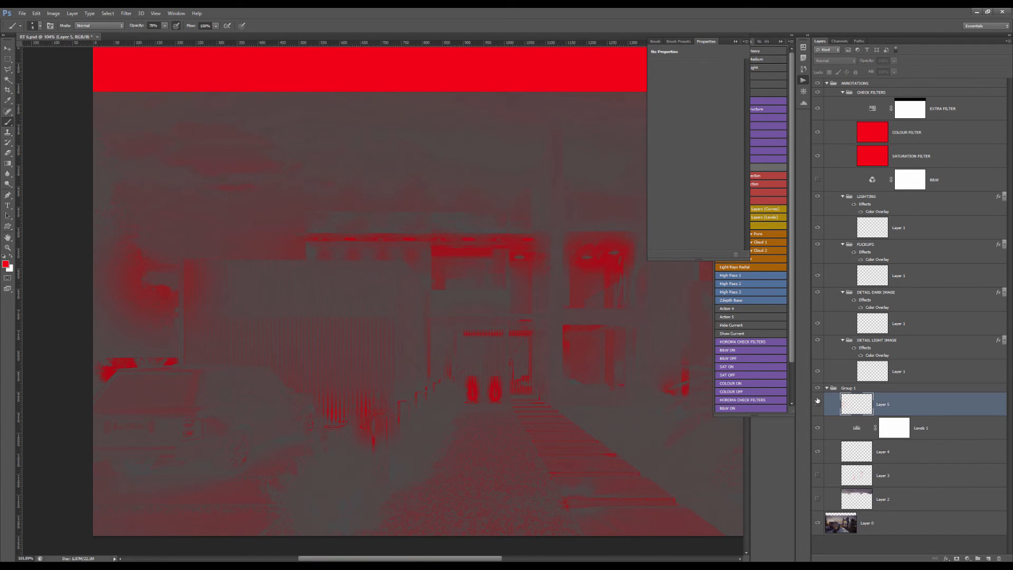
click(817, 83)
scroll(223, 191, down, 1)
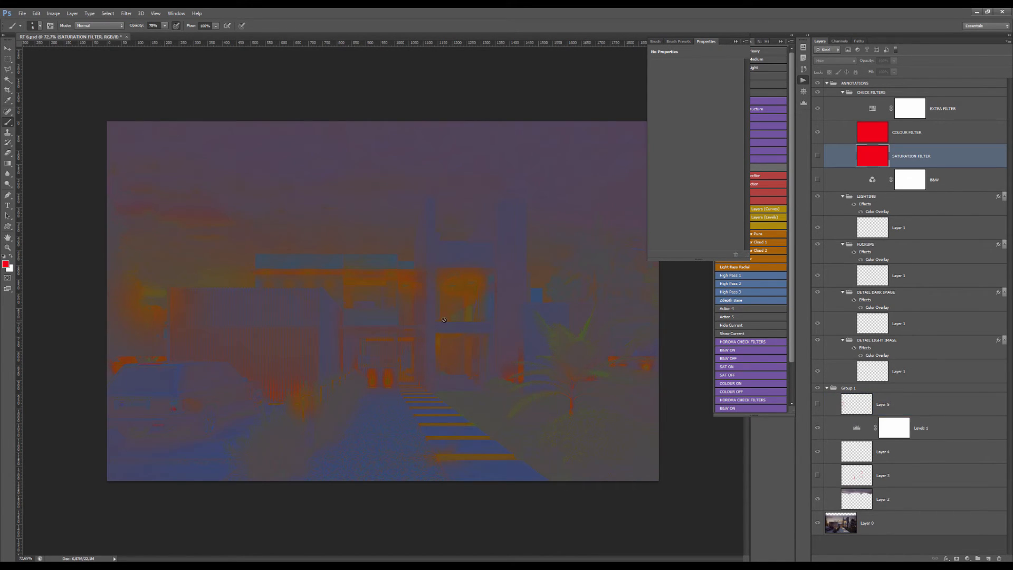
- Examine the colour check for how hues are distributed across the sky, house, path and planting
key(v)
scroll(366, 285, down, 2)
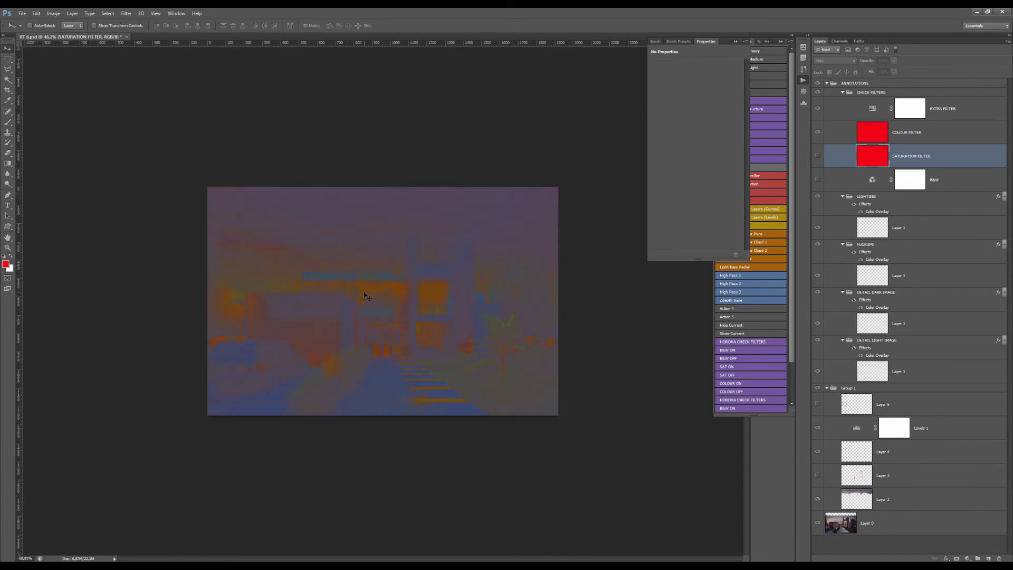
scroll(367, 293, up, 2)
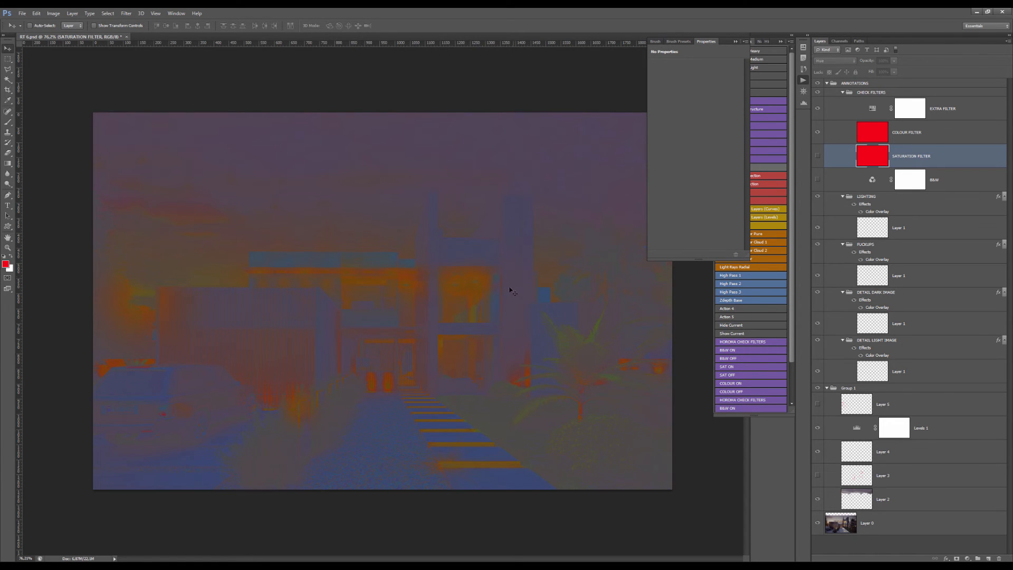
scroll(510, 291, down, 3)
scroll(538, 405, up, 7)
drag(482, 366, 381, 305)
scroll(434, 371, down, 4)
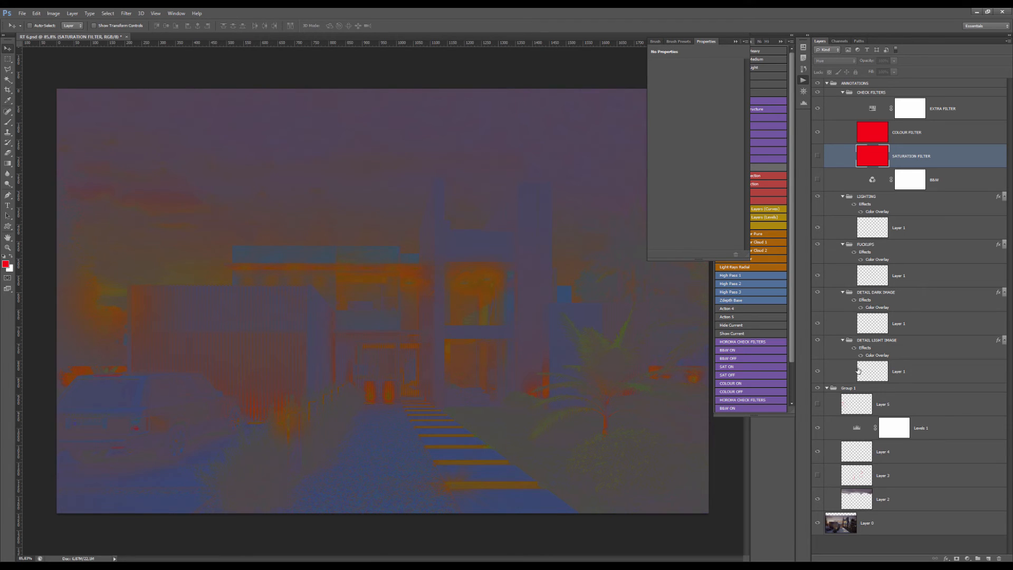
- Add a Hue/Saturation adjustment above Layer 5, shifting the hue to a negative value and raising the saturation slightly
click(855, 402)
click(967, 558)
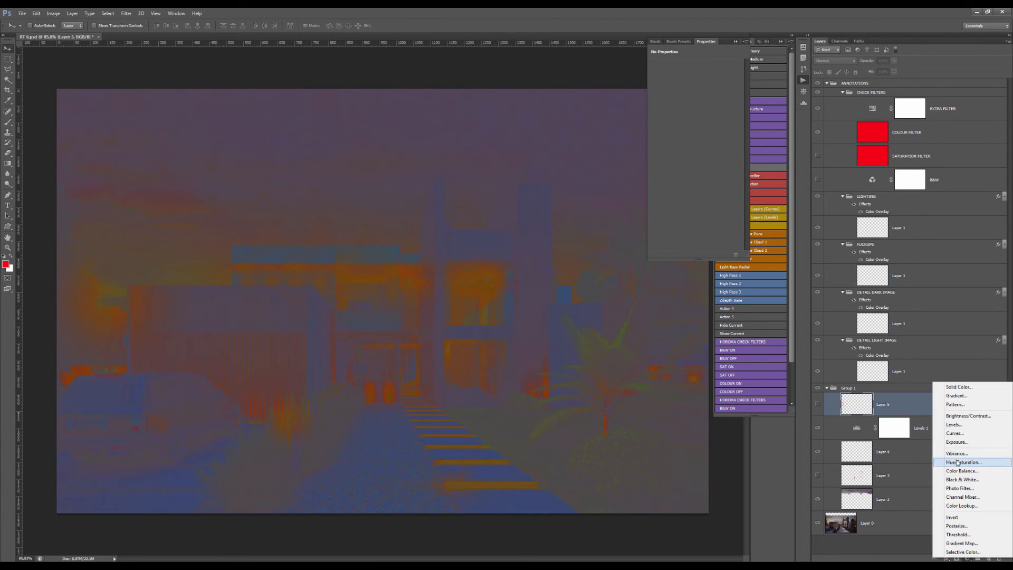
click(963, 462)
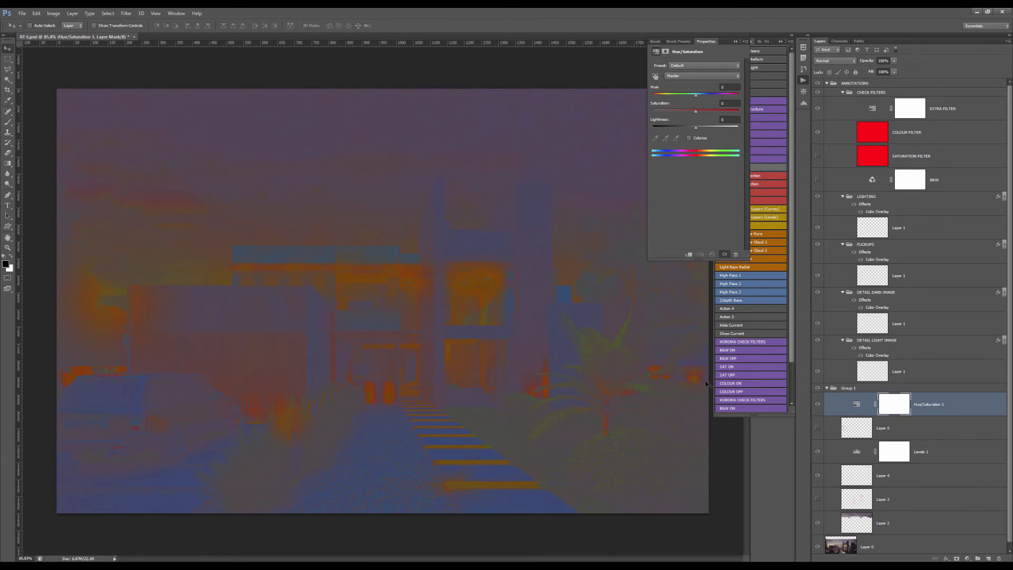
click(736, 42)
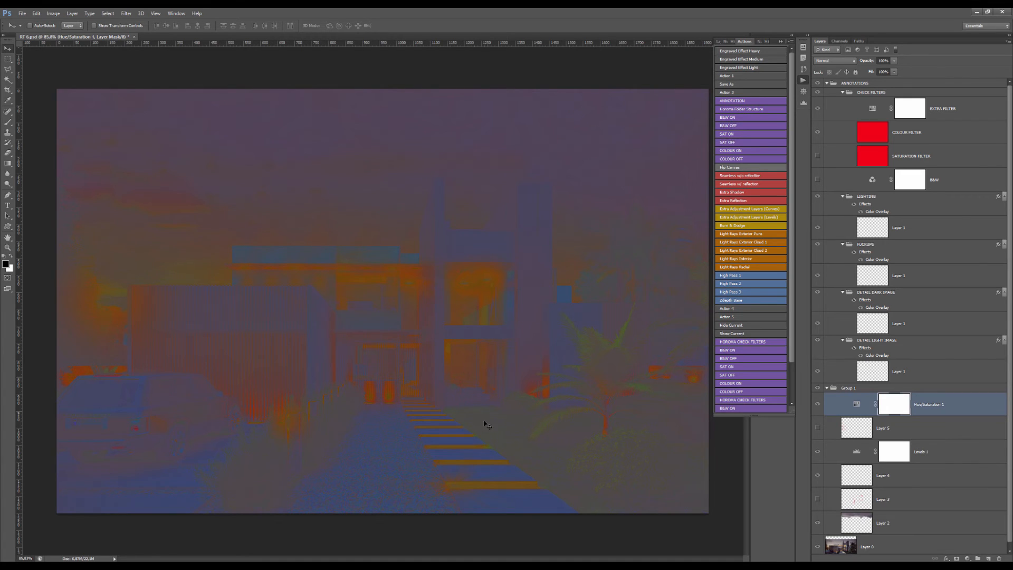
double_click(856, 404)
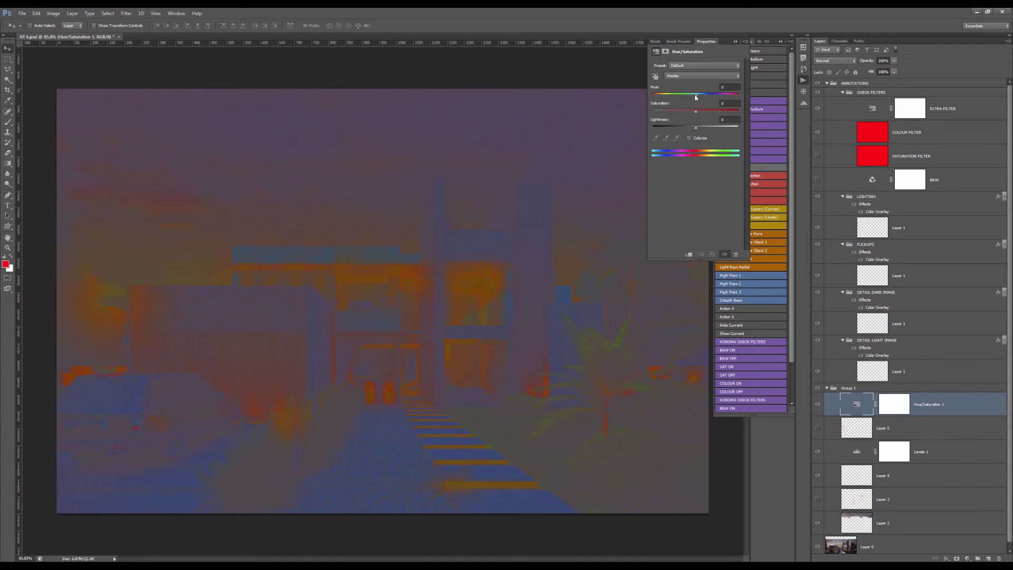
mouse_move(696, 97)
mouse_down()
mouse_move(687, 101)
mouse_move(710, 102)
mouse_move(695, 106)
mouse_move(700, 116)
mouse_move(683, 104)
mouse_up()
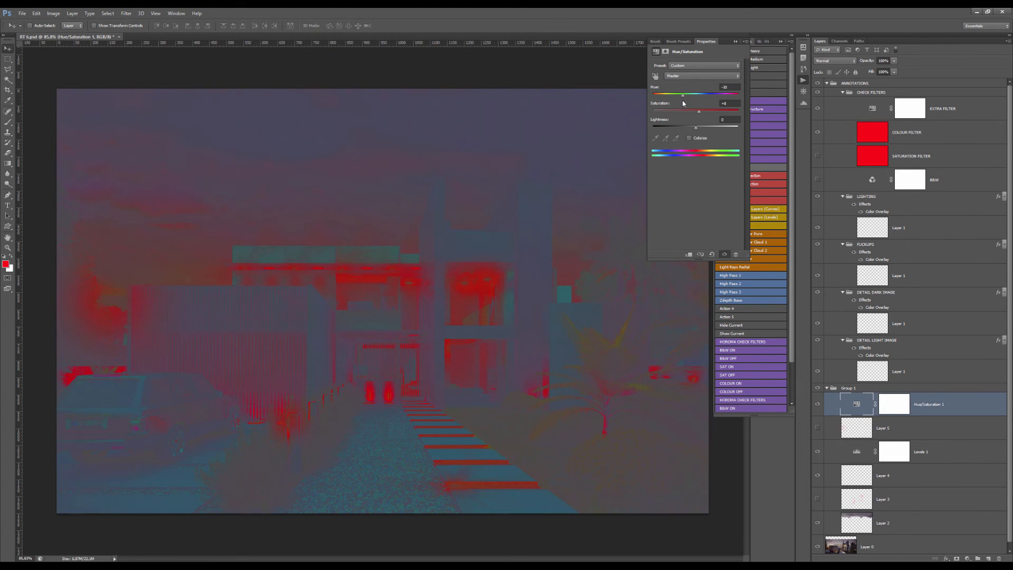
- Invert the Hue/Saturation mask to black and paint white at 39% brush opacity over the palm and planting beside the path
click(887, 404)
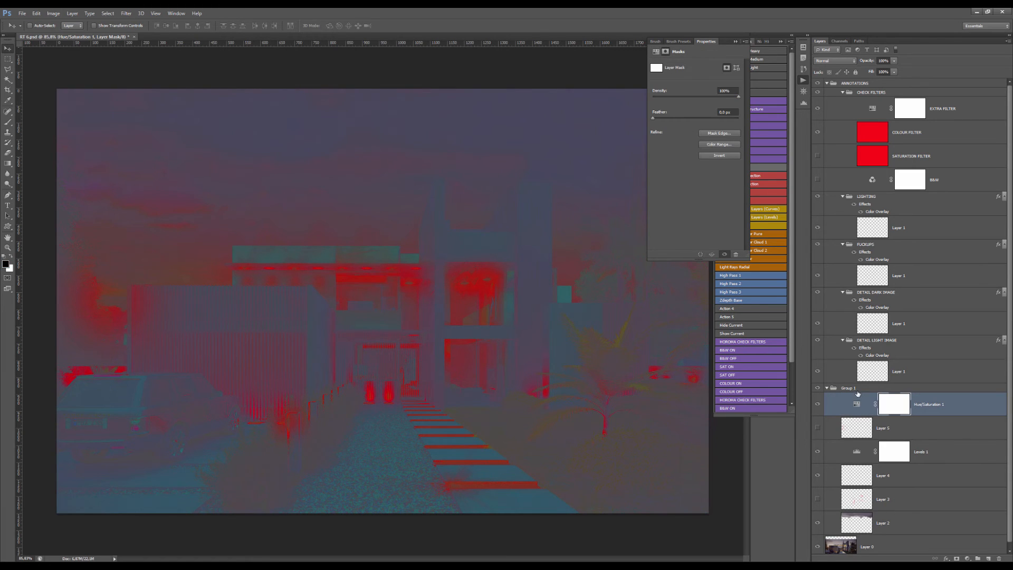
key(ctrl+i)
key(b)
drag(568, 454, 605, 456)
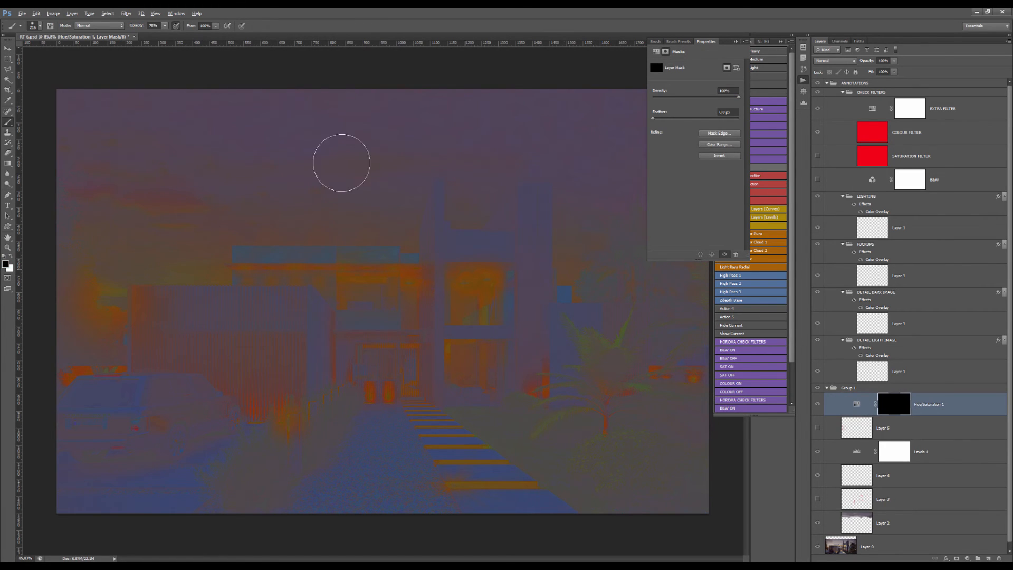
click(165, 26)
click(148, 37)
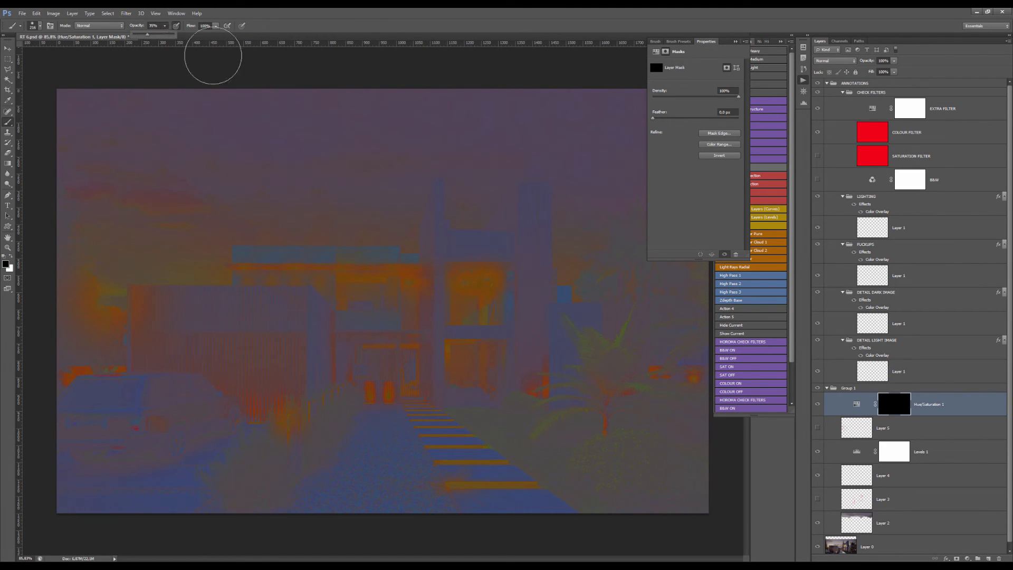
key(x)
mouse_move(617, 469)
mouse_down()
mouse_move(630, 489)
mouse_move(476, 409)
mouse_move(601, 424)
mouse_move(605, 355)
mouse_move(590, 363)
mouse_move(607, 446)
mouse_move(627, 421)
mouse_move(687, 432)
mouse_move(624, 482)
mouse_up()
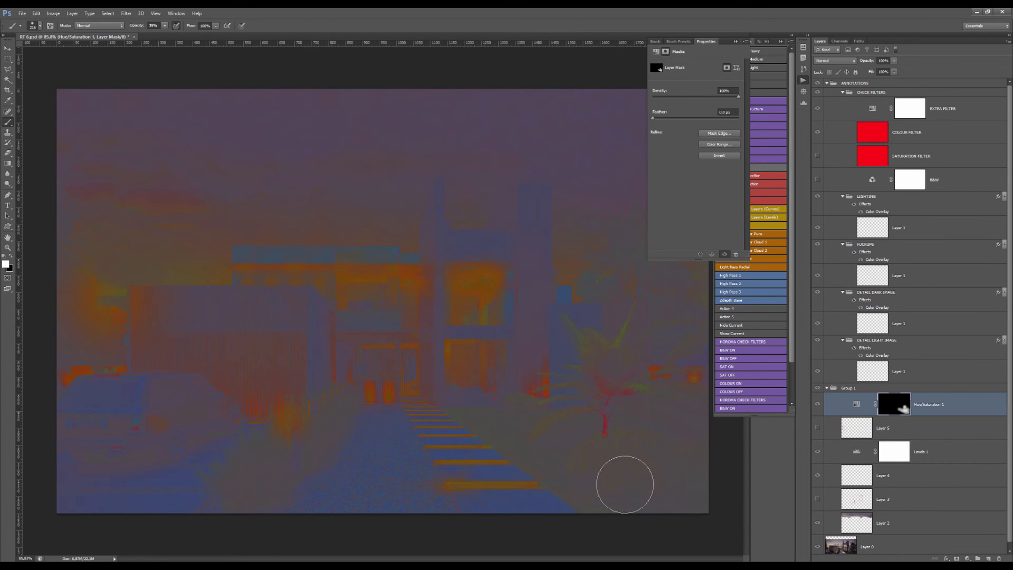
alt+right_click(502, 427)
key(v)
- Hide the ANNOTATIONS group and compare the render with the Hue/Saturation adjustment hidden and shown
click(855, 403)
click(817, 84)
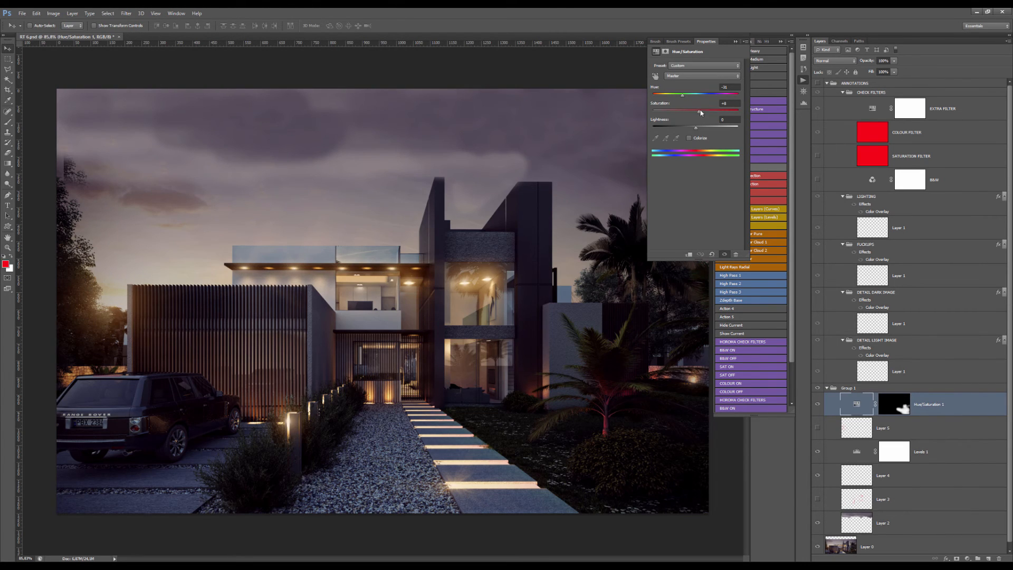
click(818, 404)
click(818, 404)
click(820, 404)
click(819, 404)
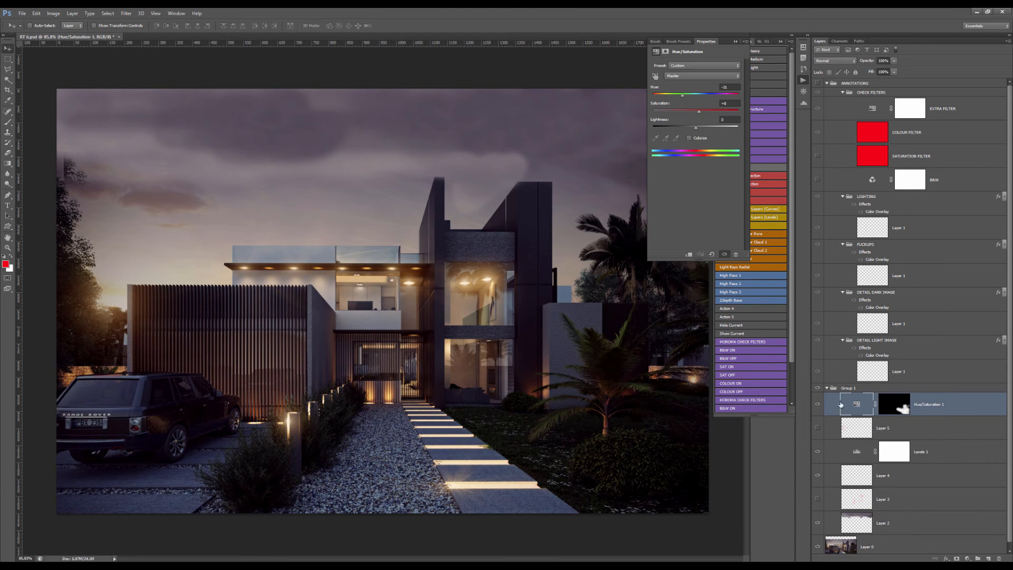
- Lower the Hue/Saturation adjustment layer's opacity to 57%
click(893, 61)
drag(894, 70, 876, 71)
scroll(390, 240, down, 3)
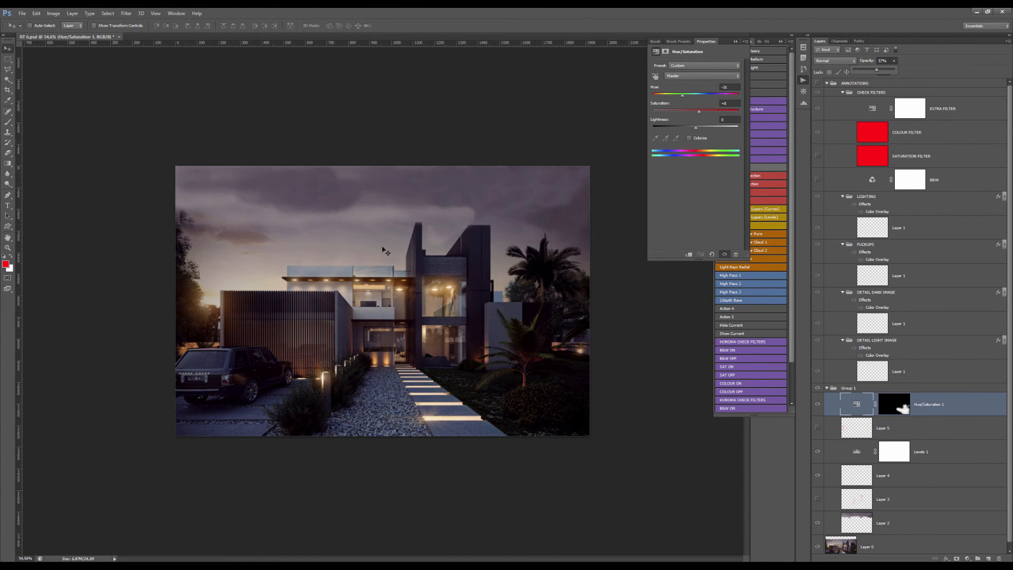
scroll(385, 259, up, 2)
scroll(610, 375, down, 1)
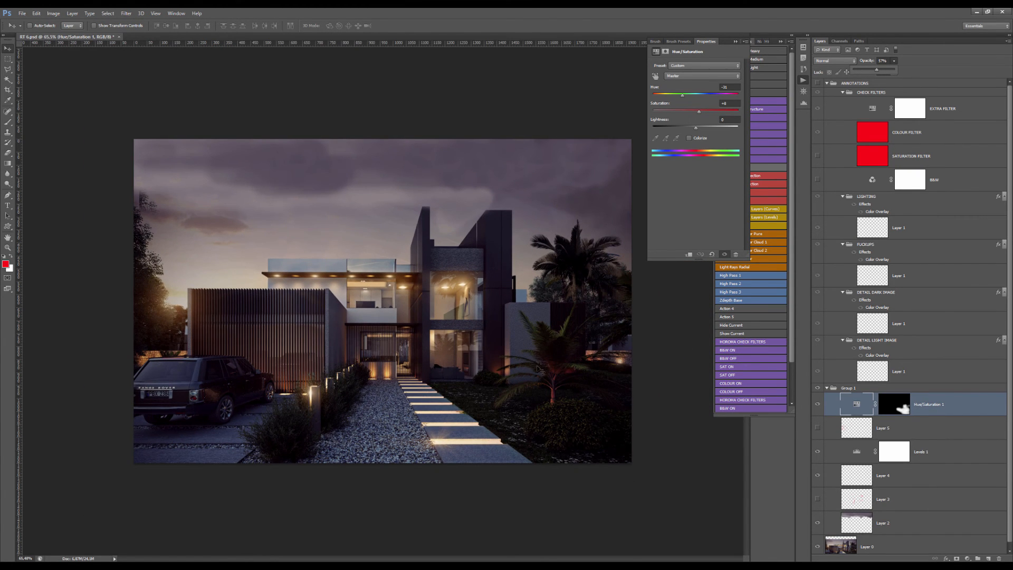
- Fine-tune the midtones of the Levels 1 adjustment
click(850, 451)
click(818, 453)
click(855, 453)
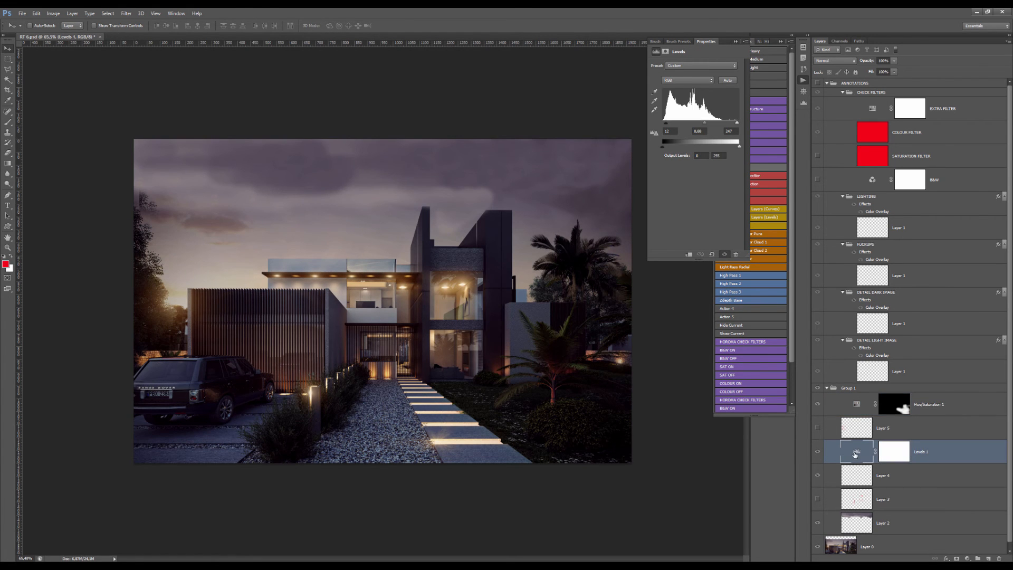
drag(703, 125, 703, 126)
- Show the ANNOTATIONS colour check again and add a second Hue/Saturation adjustment above the first
click(818, 83)
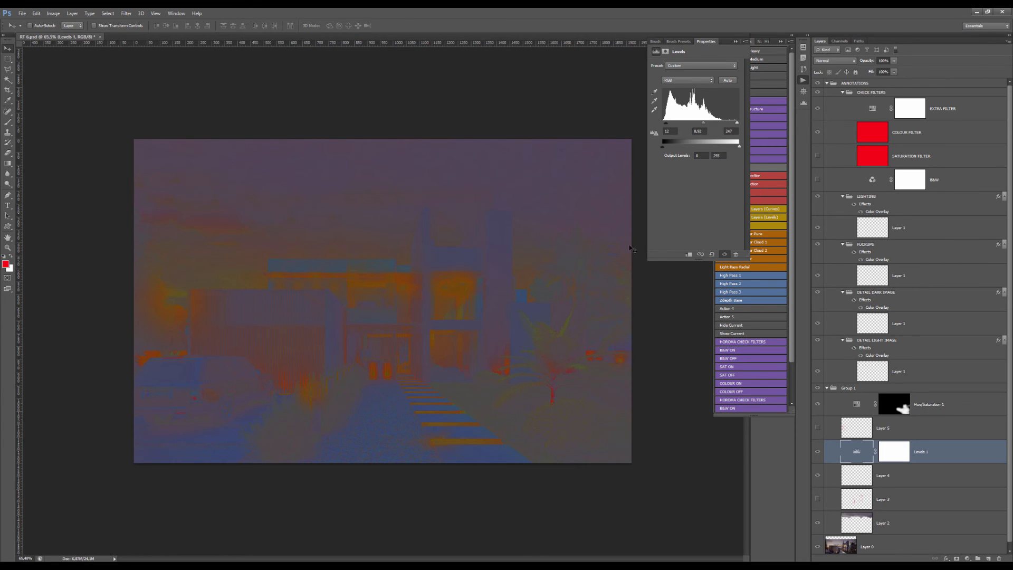
click(860, 424)
click(863, 407)
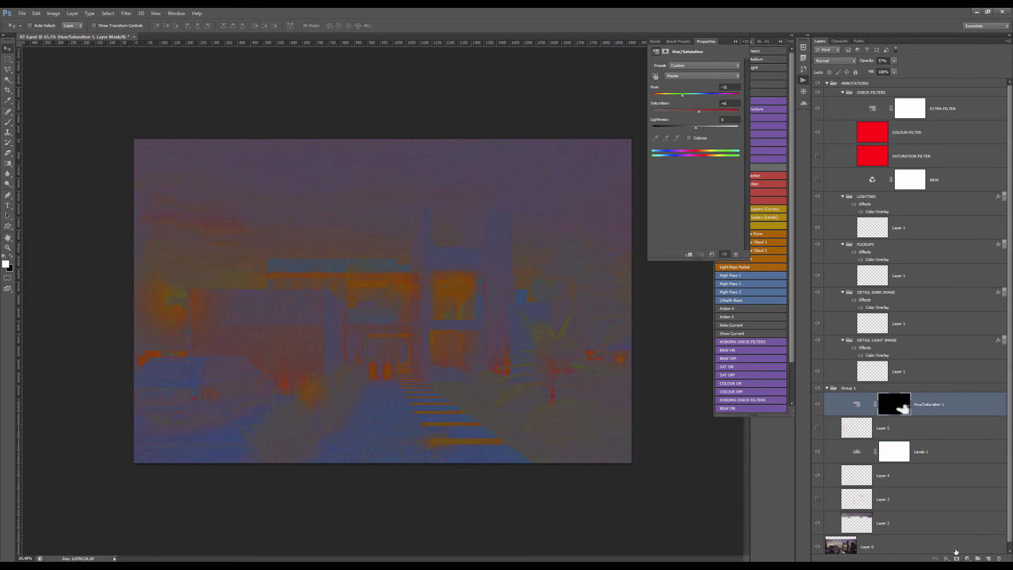
click(966, 556)
click(950, 460)
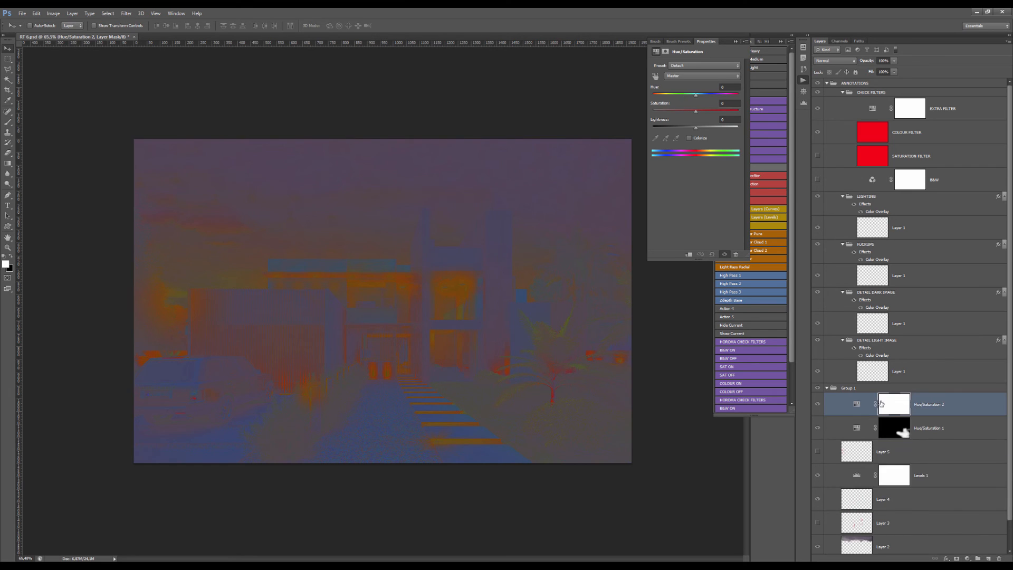
- Shift the hue of the Hue/Saturation 2 adjustment slightly towards the positive side and invert its layer mask to black
click(883, 405)
click(857, 403)
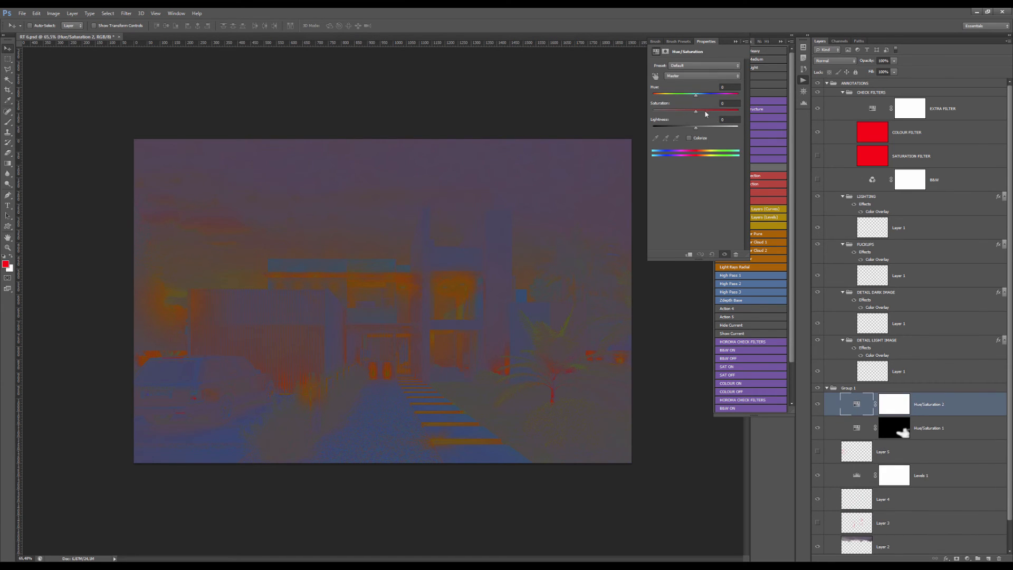
drag(696, 99, 703, 100)
click(890, 404)
key(ctrl+i)
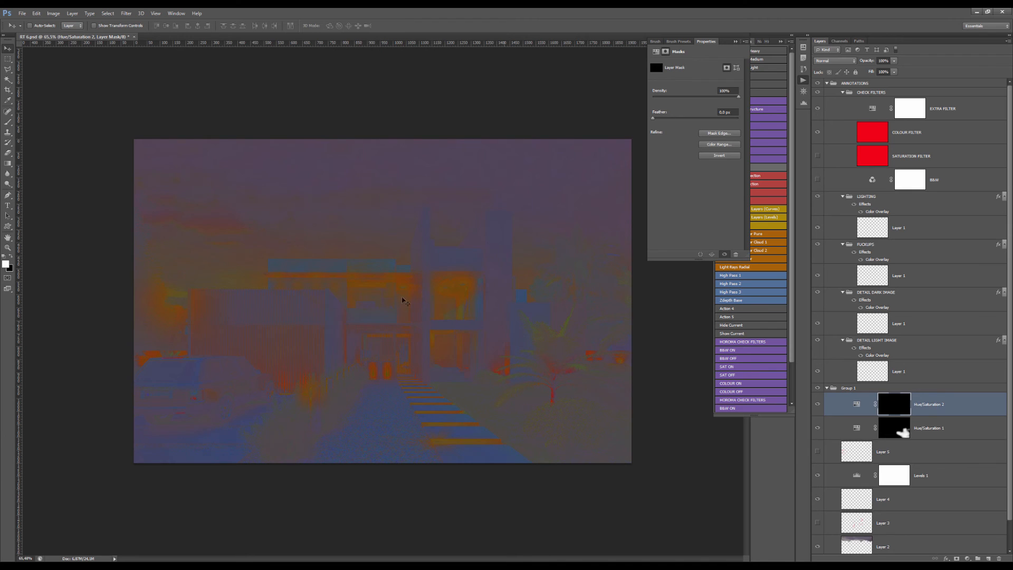
- Paint white on the Hue/Saturation 2 mask over the warm upper-floor window area of the house
scroll(524, 307, up, 1)
key(b)
scroll(364, 290, up, 4)
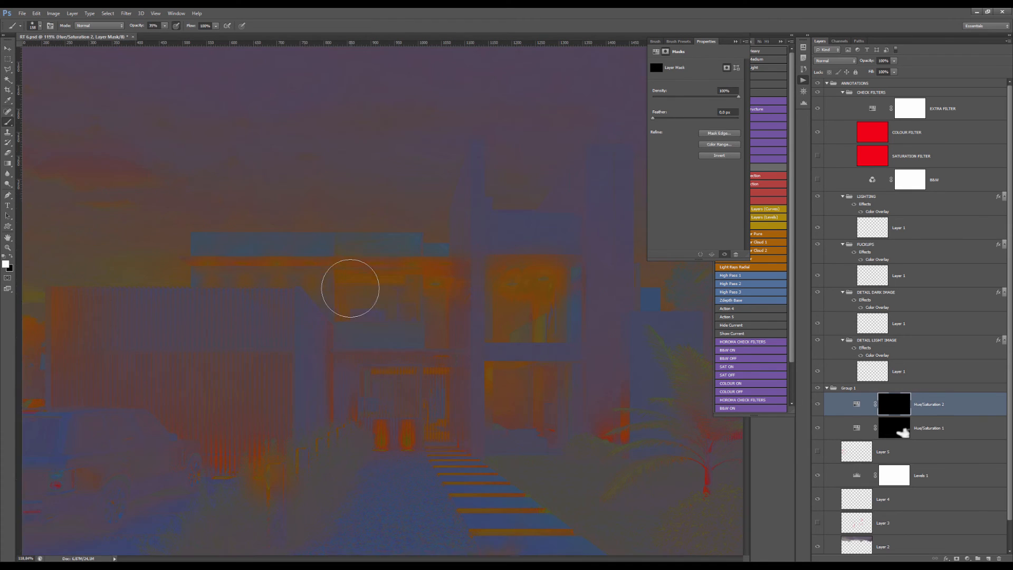
mouse_move(340, 276)
mouse_down()
mouse_move(441, 278)
mouse_move(382, 272)
mouse_up()
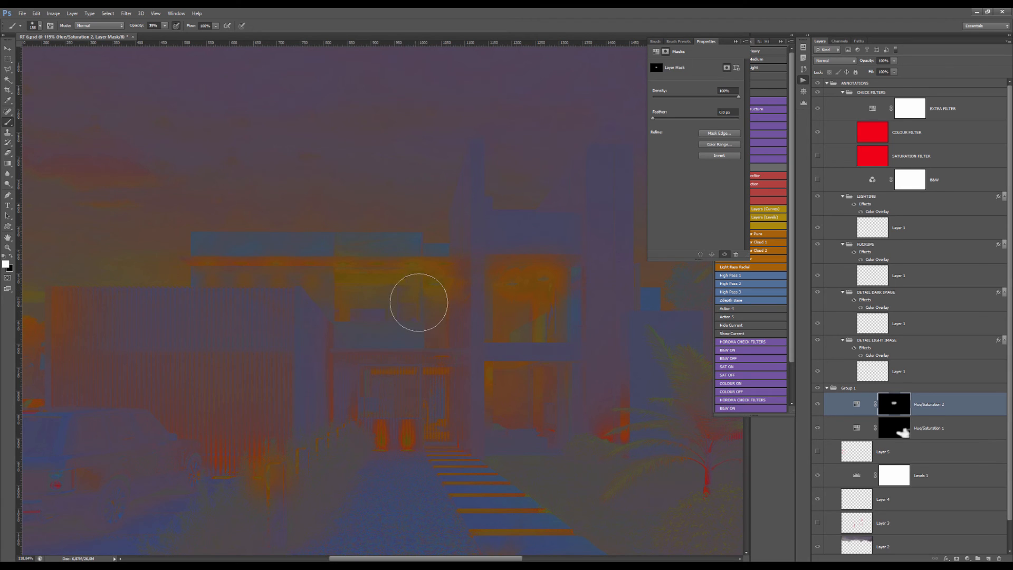
scroll(424, 316, down, 1)
scroll(424, 316, down, 2)
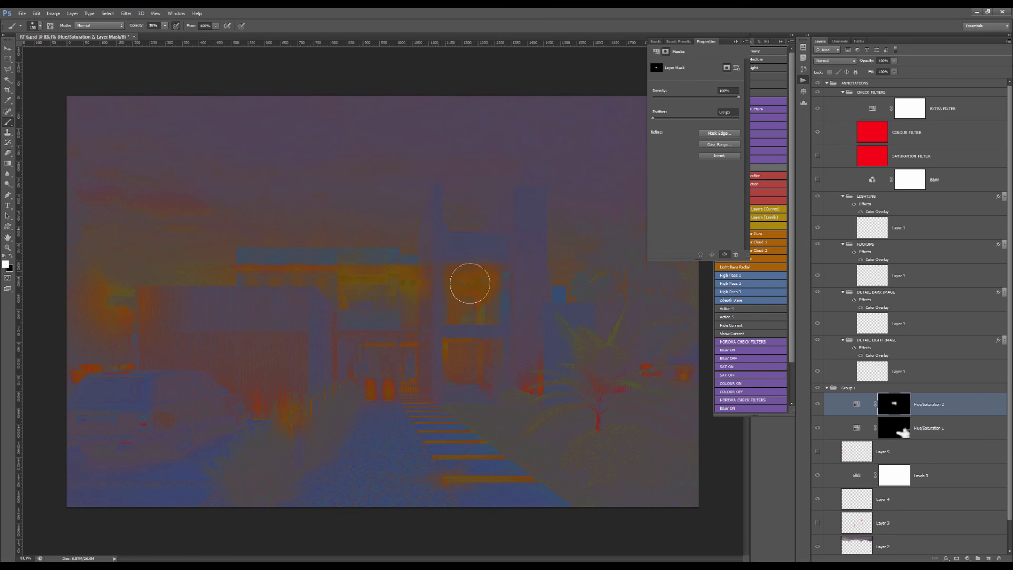
- Hide the ANNOTATIONS group and compare the render with Hue/Saturation 2 hidden and shown
click(817, 83)
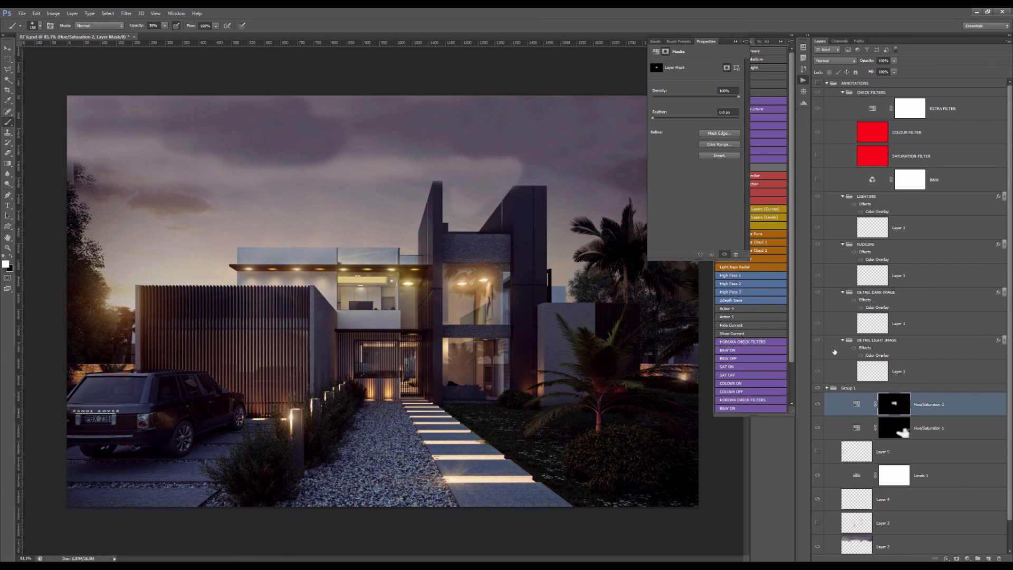
click(817, 404)
click(818, 404)
scroll(496, 381, down, 2)
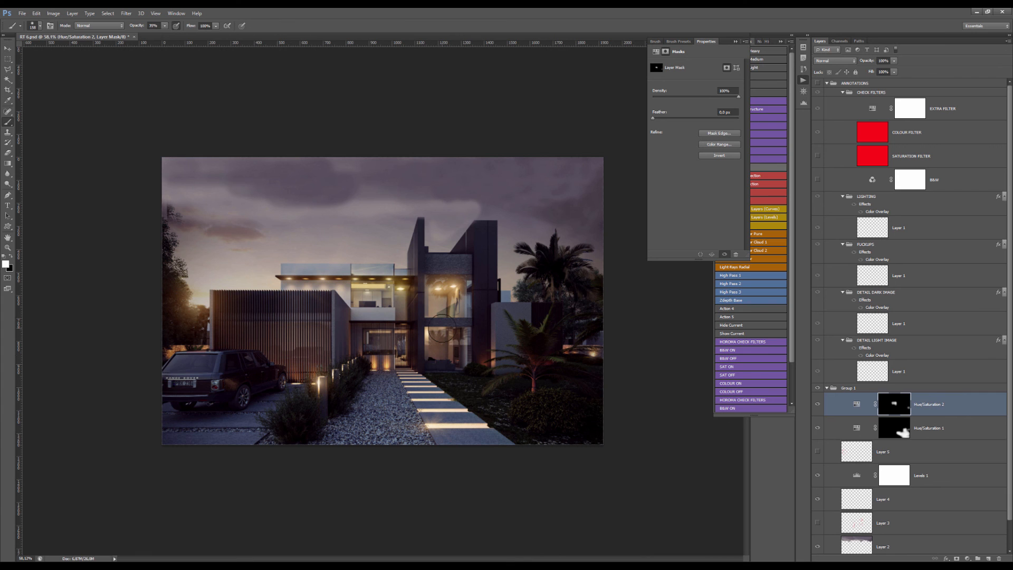
scroll(380, 301, up, 3)
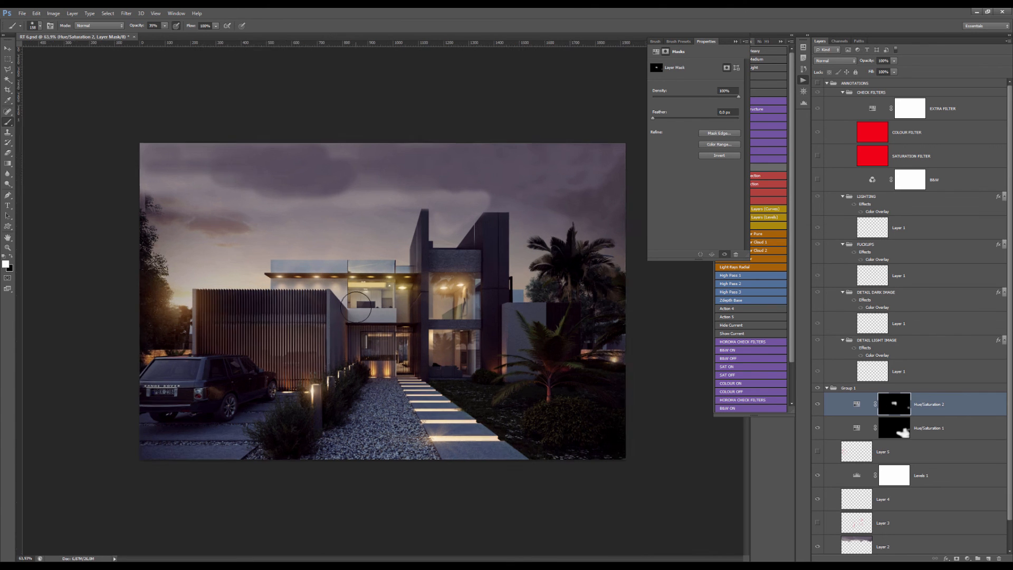
scroll(369, 255, down, 3)
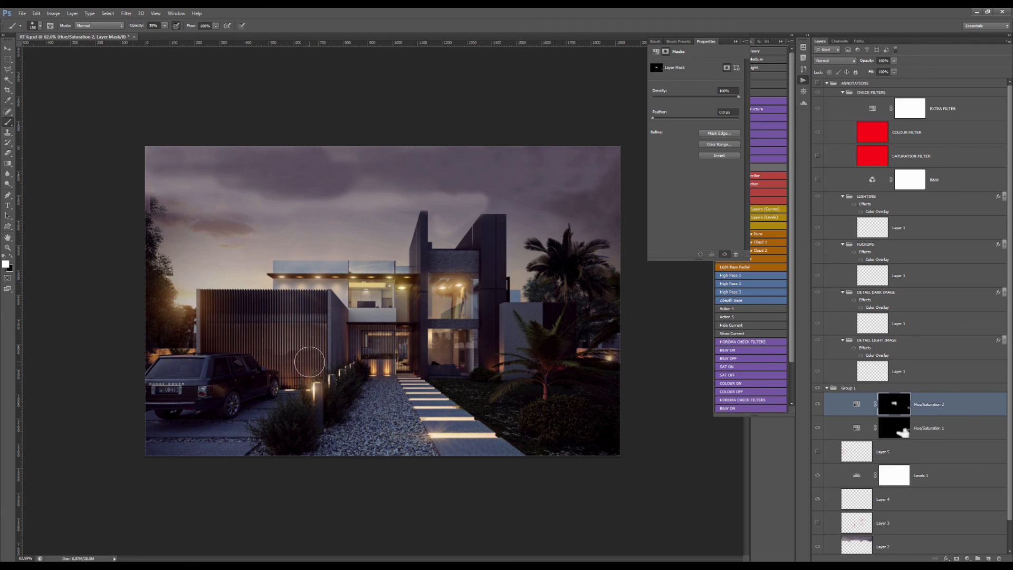
- Compare the corrected render with the original image by repeatedly toggling layer visibility from Layer 0
key(v)
scroll(823, 501, down, 2)
click(817, 541)
click(817, 541)
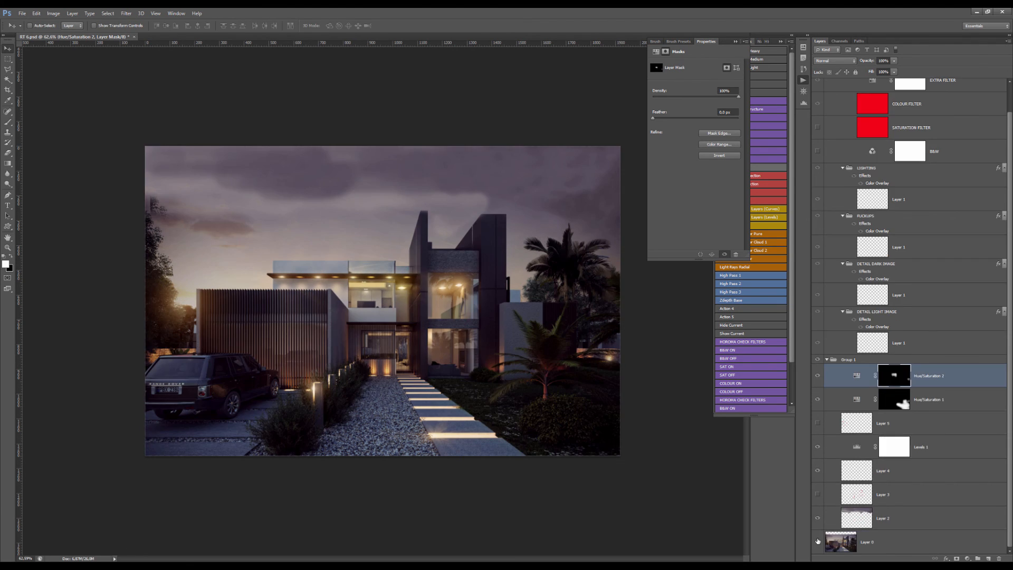
click(818, 541)
click(818, 541)
click(817, 541)
click(818, 542)
click(818, 541)
click(818, 541)
scroll(417, 316, up, 5)
scroll(393, 255, down, 5)
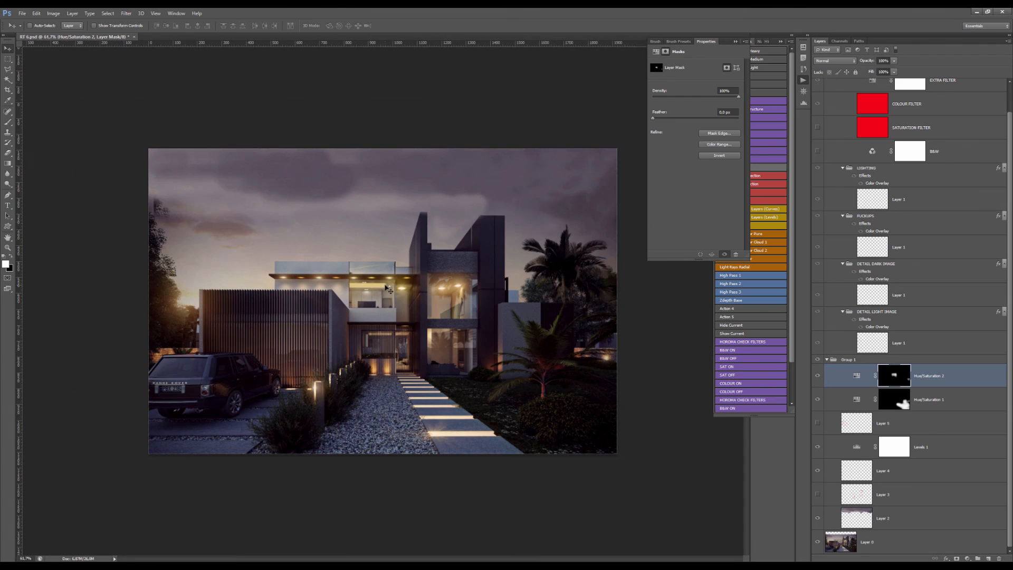
- Select the DETAIL LIGHT IMAGE group and collapse the CHECK FILTERS group
click(901, 332)
scroll(901, 333, up, 1)
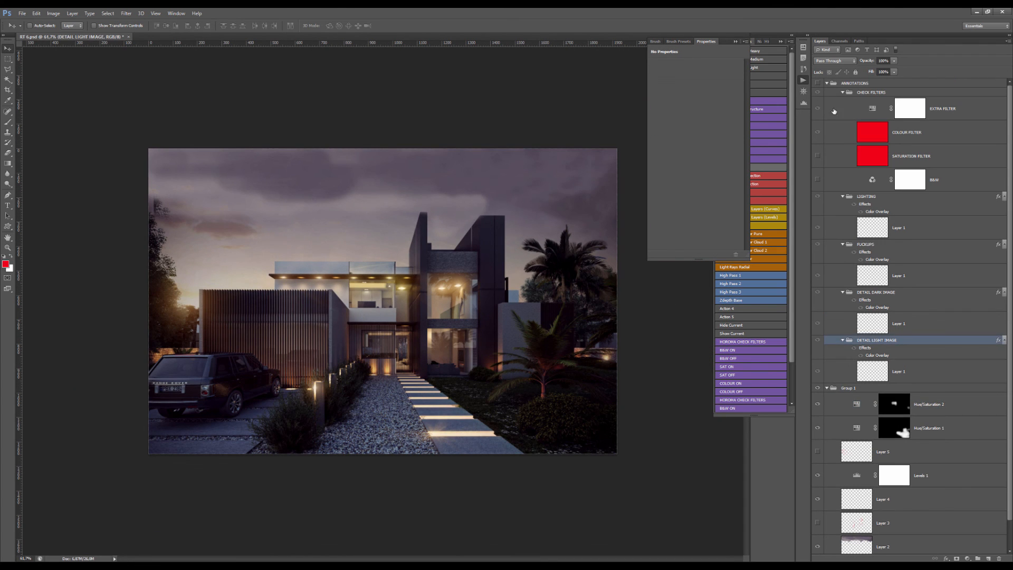
click(843, 92)
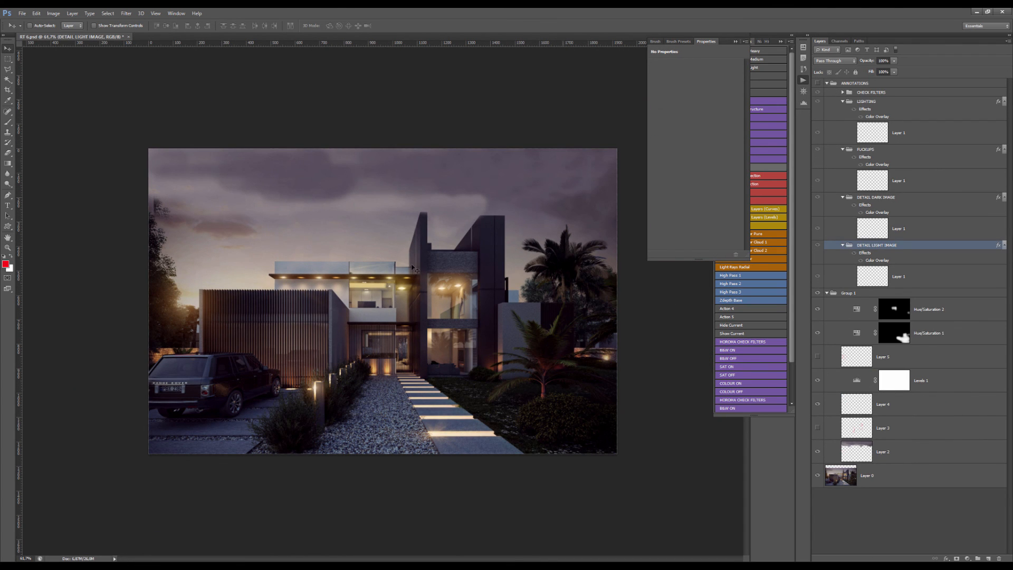